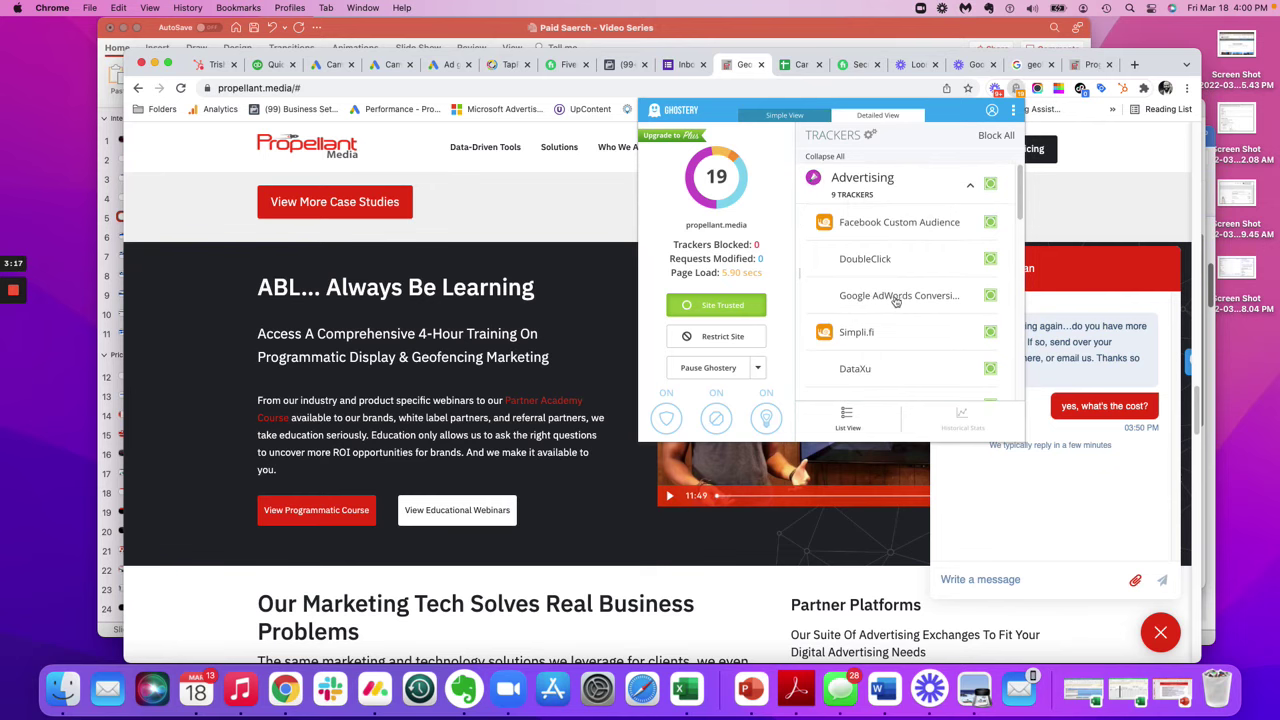
Review the full list of trackers detected on propellant.media in Ghostery, including Google Tag Manager, and close the tracker overview
scroll(890, 302, down, 5)
scroll(875, 302, down, 5)
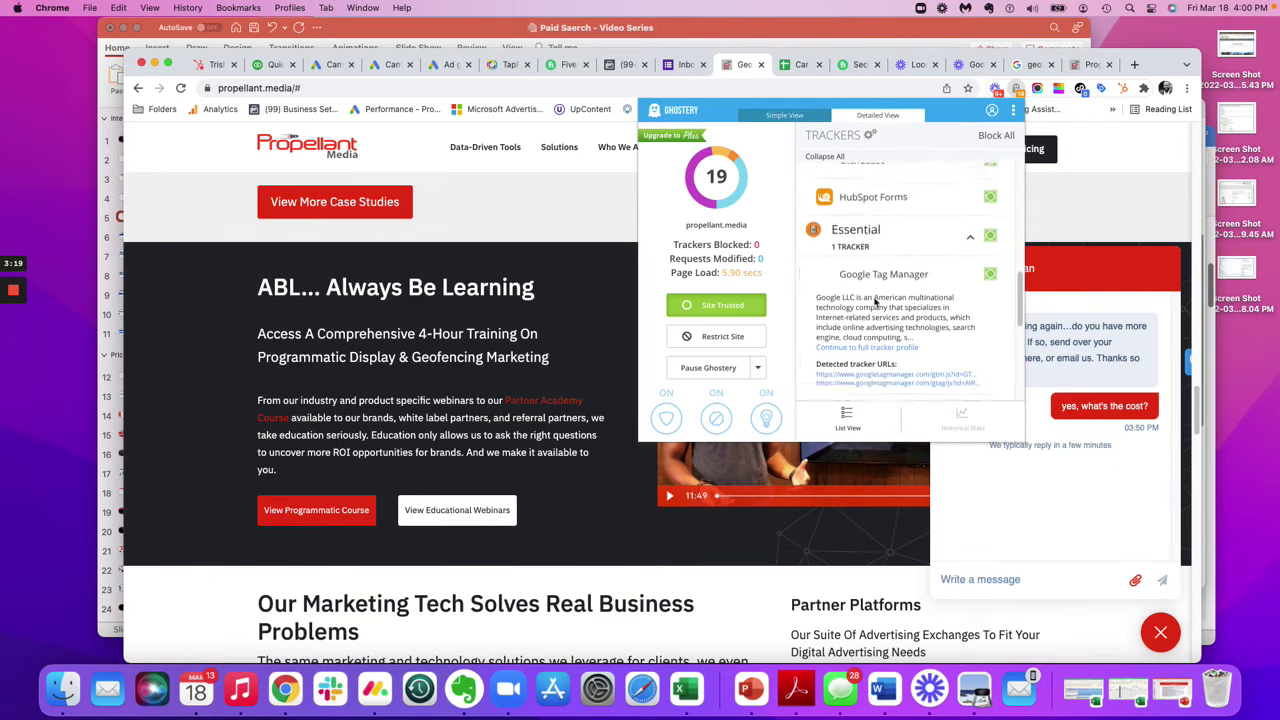
click(1073, 217)
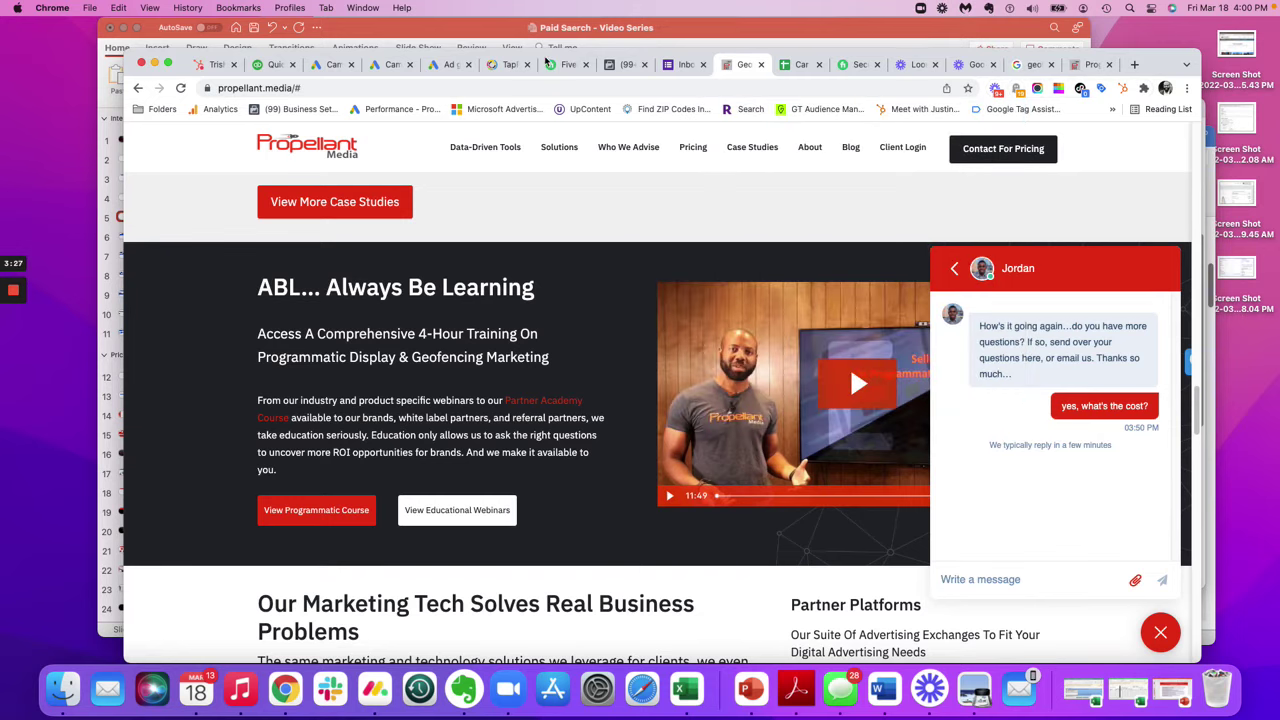
Open the conversions summary of the Louisville Spray Foam account in Google Ads and review its lead form, phone call and contact conversion actions
click(433, 66)
click(390, 65)
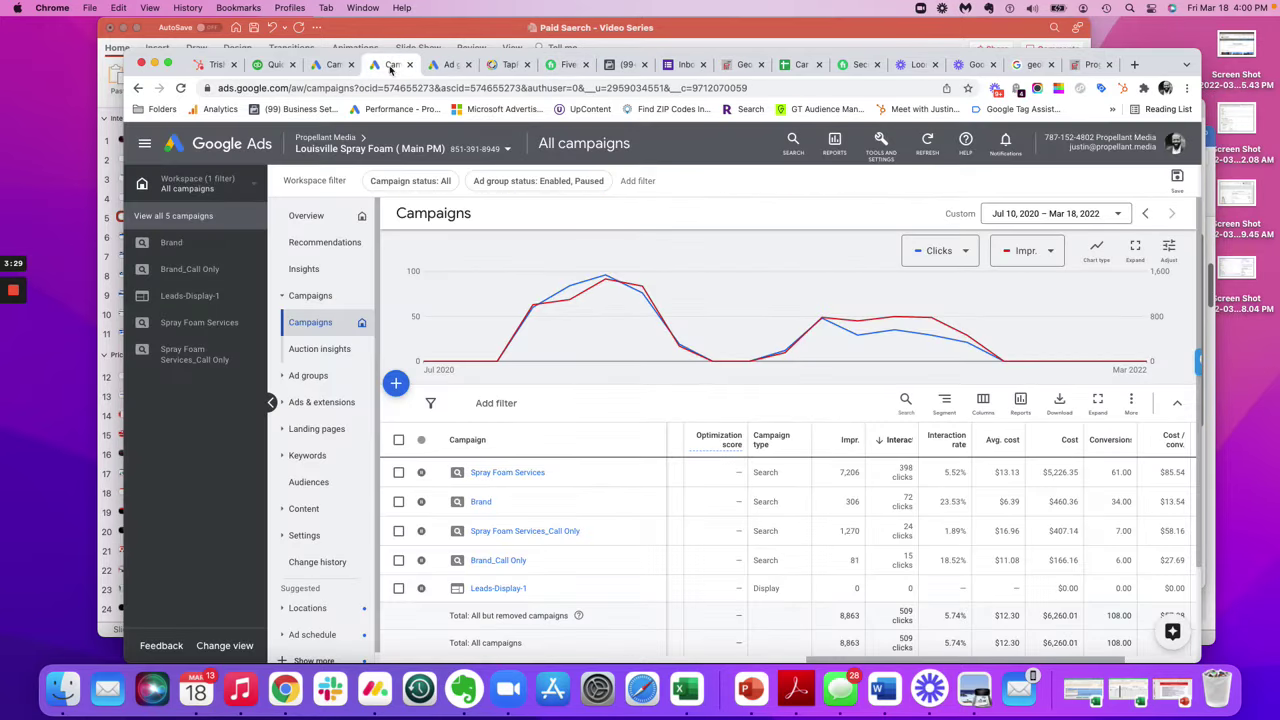
click(884, 147)
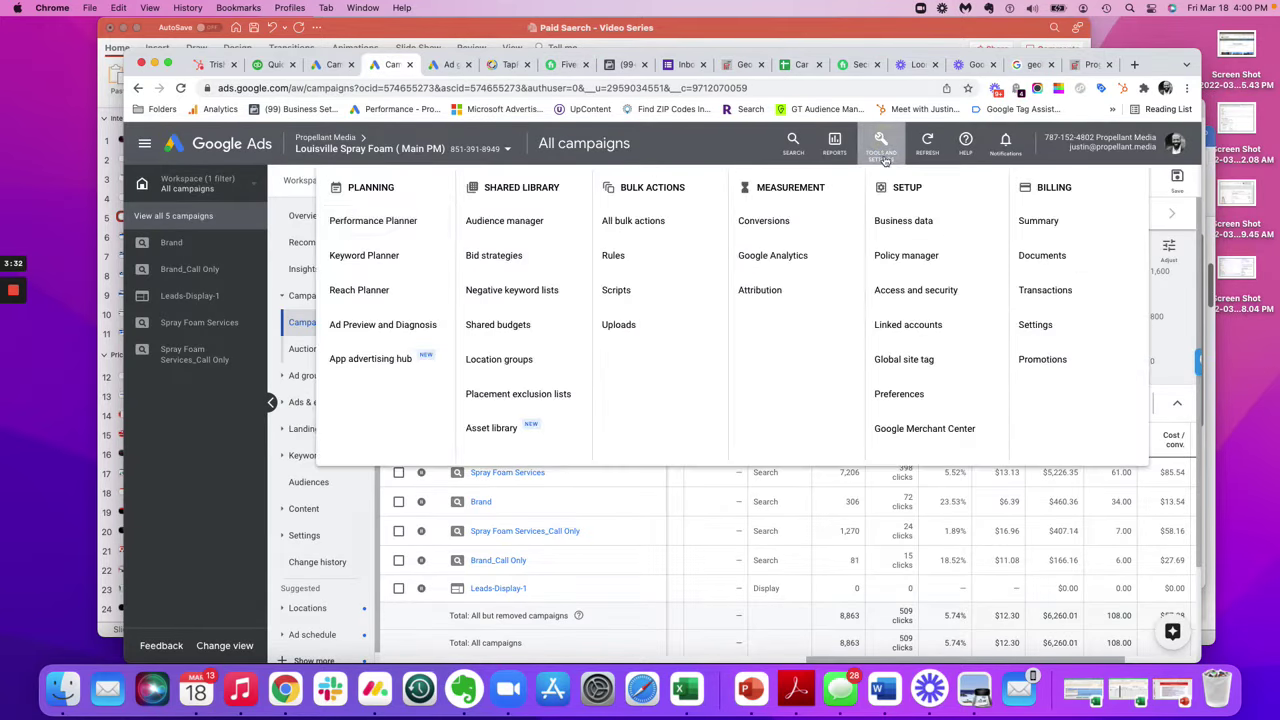
click(762, 218)
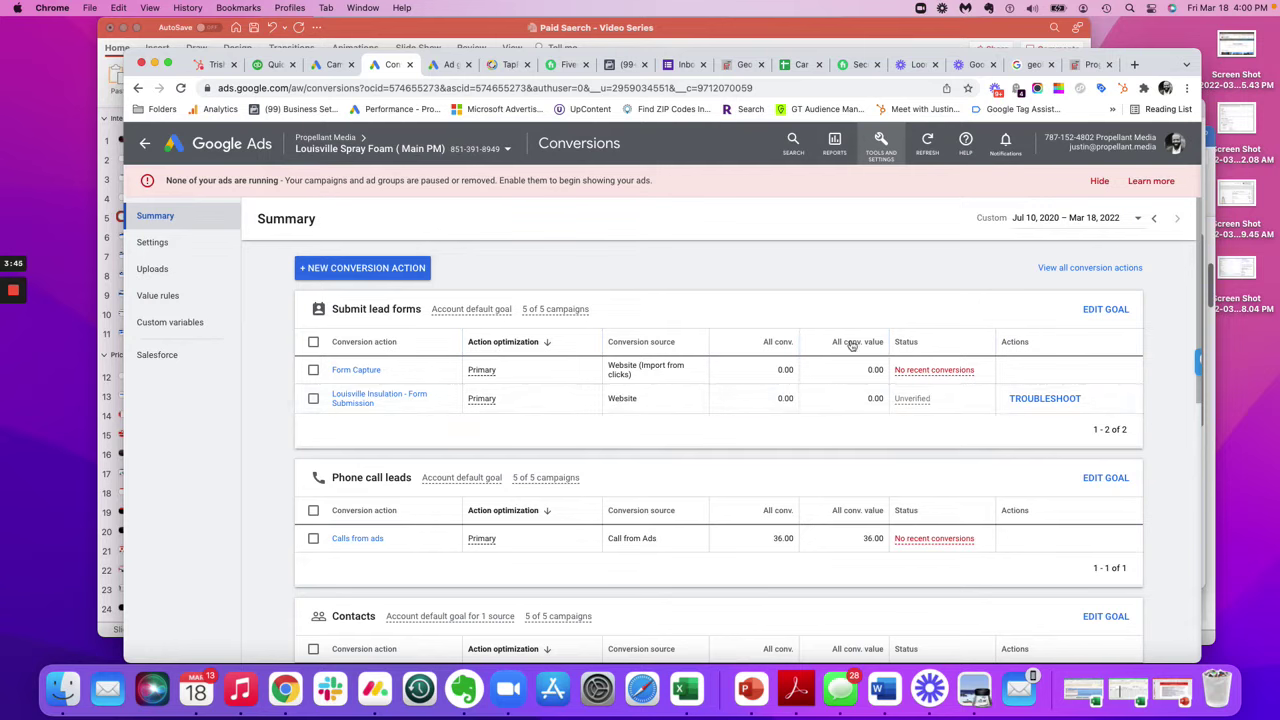
mouse_move(882, 342)
scroll(700, 475, down, 1)
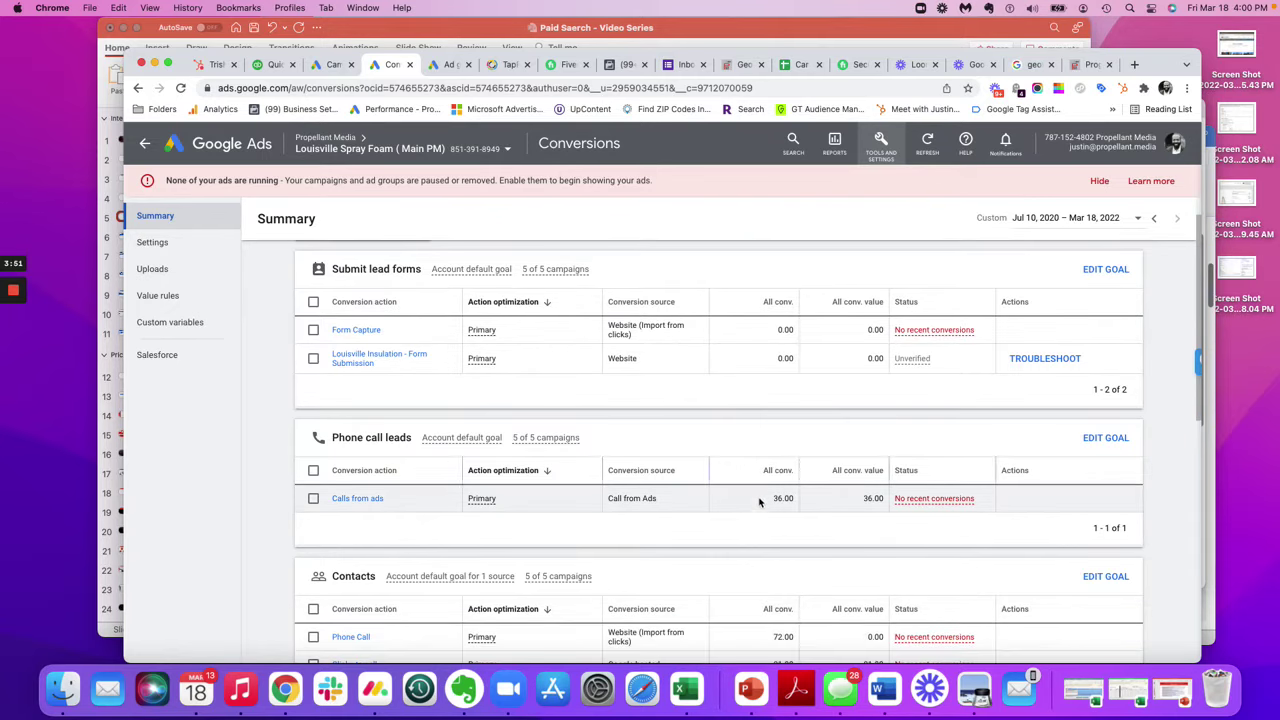
scroll(720, 510, down, 2)
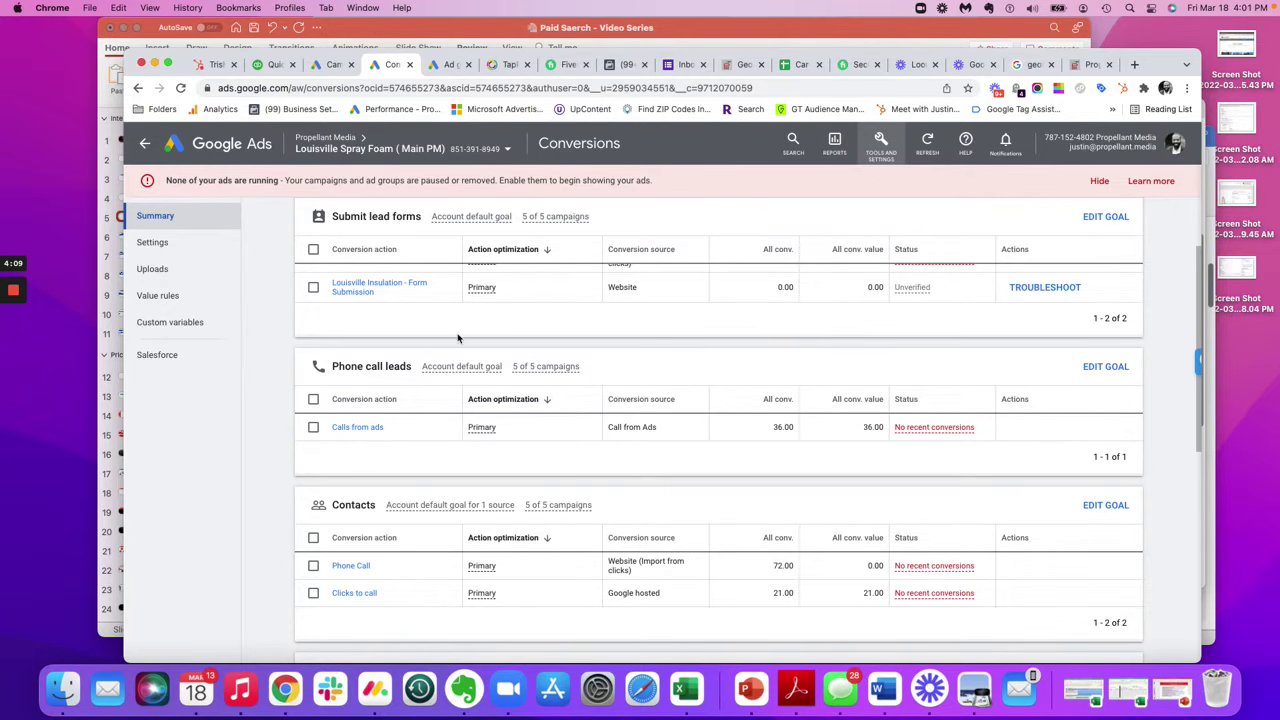
scroll(466, 339, up, 3)
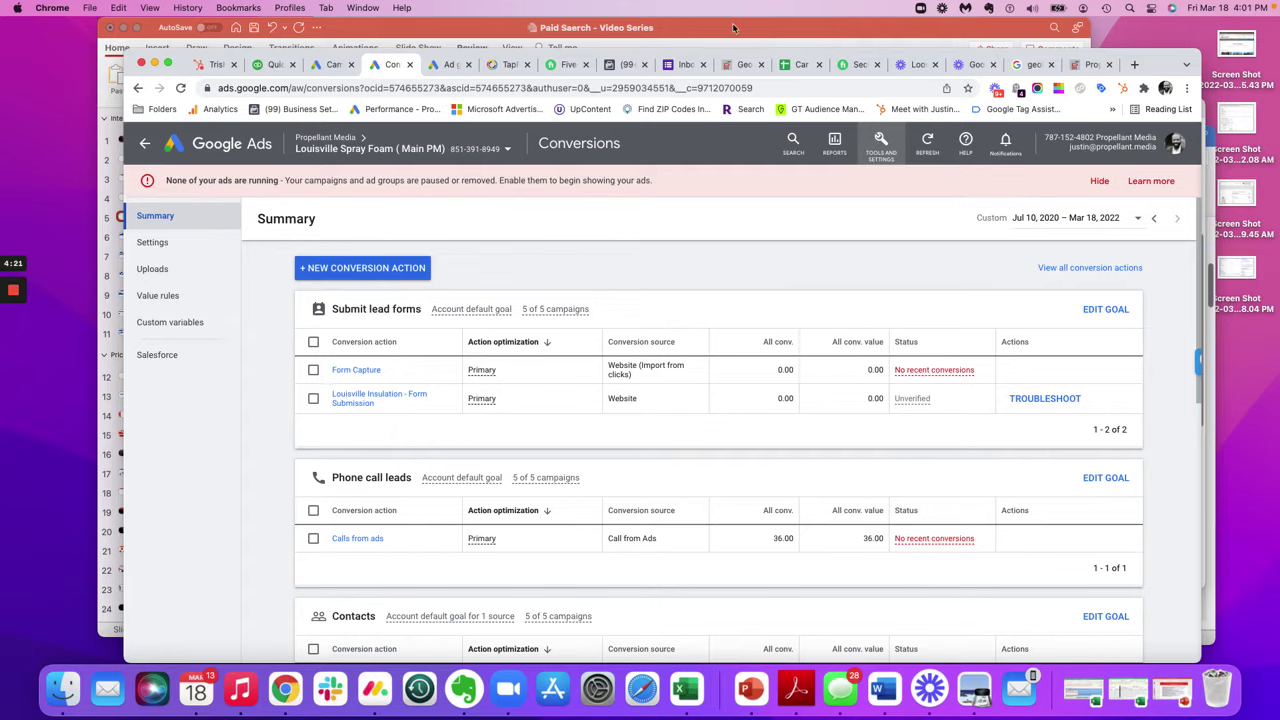
Consult the Google Ads audit checklist slide in PowerPoint and return to the account's campaigns overview in Google Ads
click(690, 37)
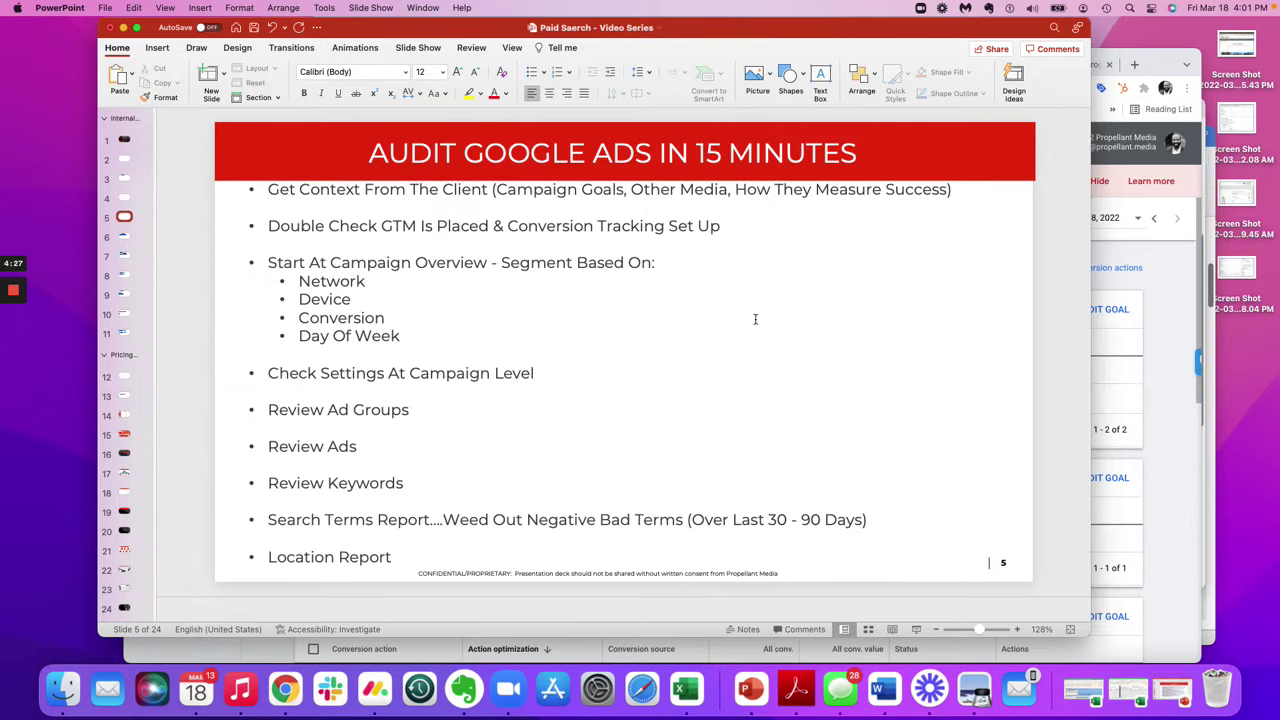
click(1156, 308)
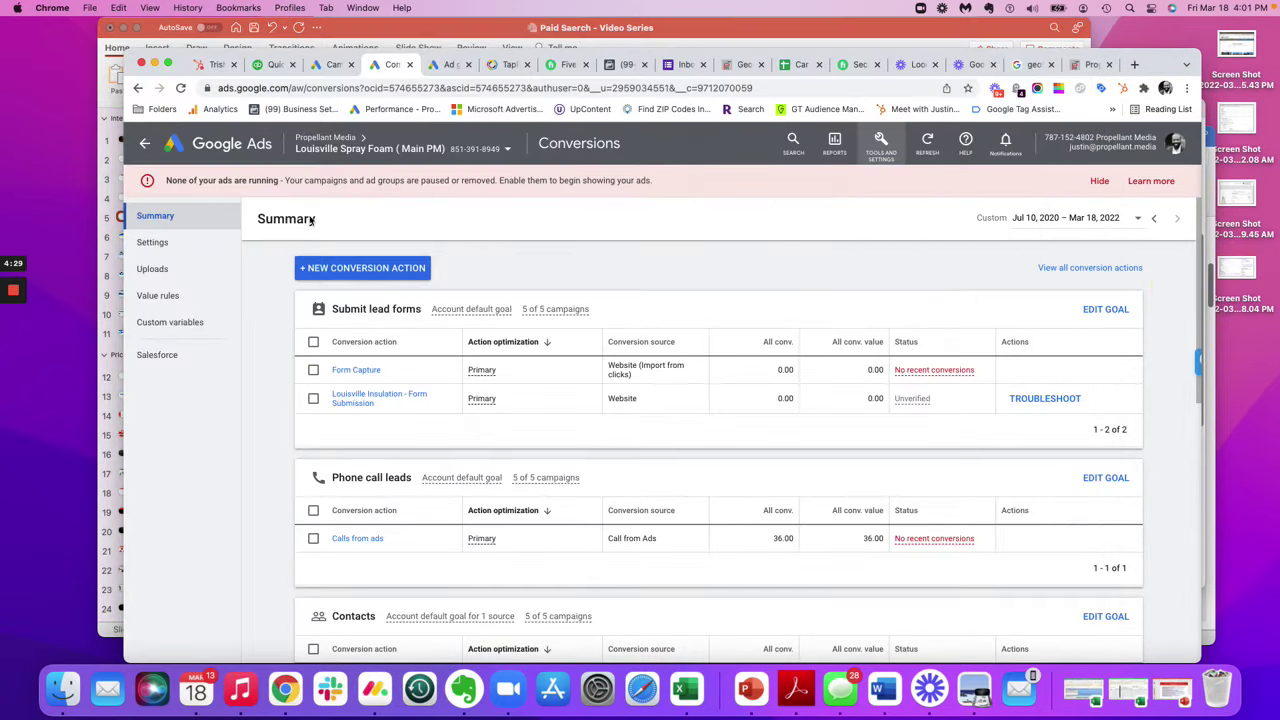
click(136, 144)
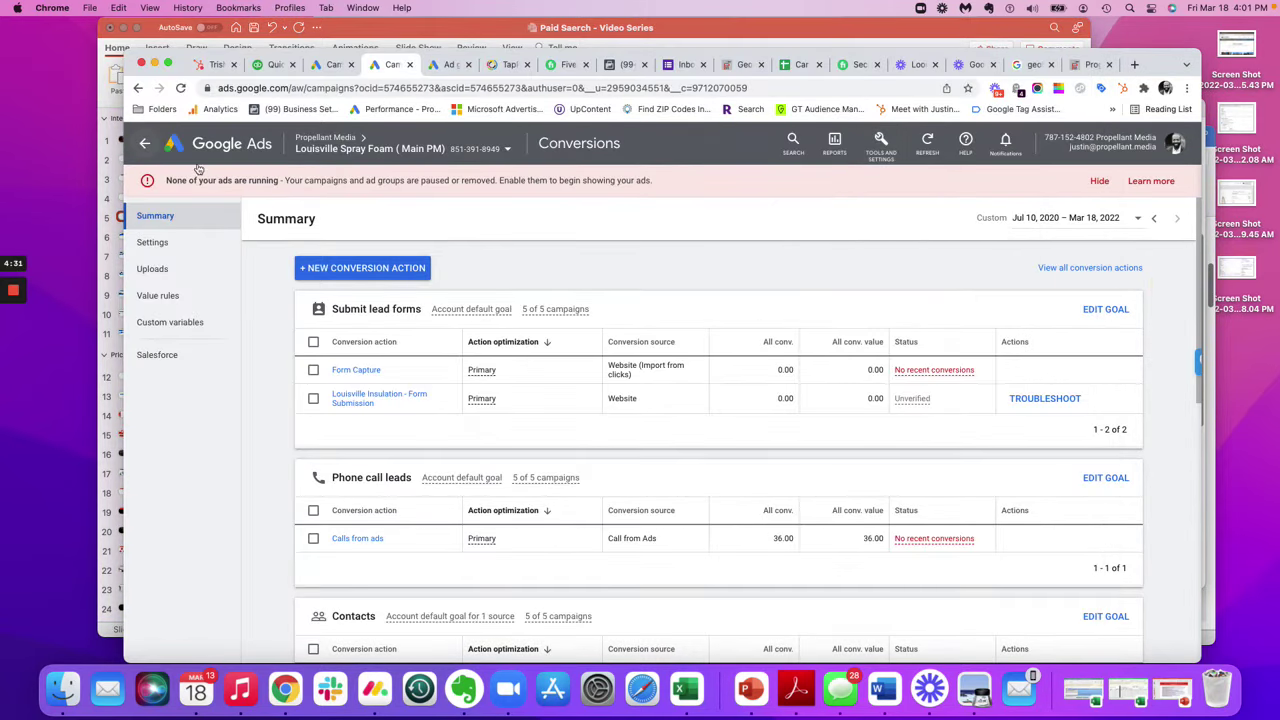
click(122, 222)
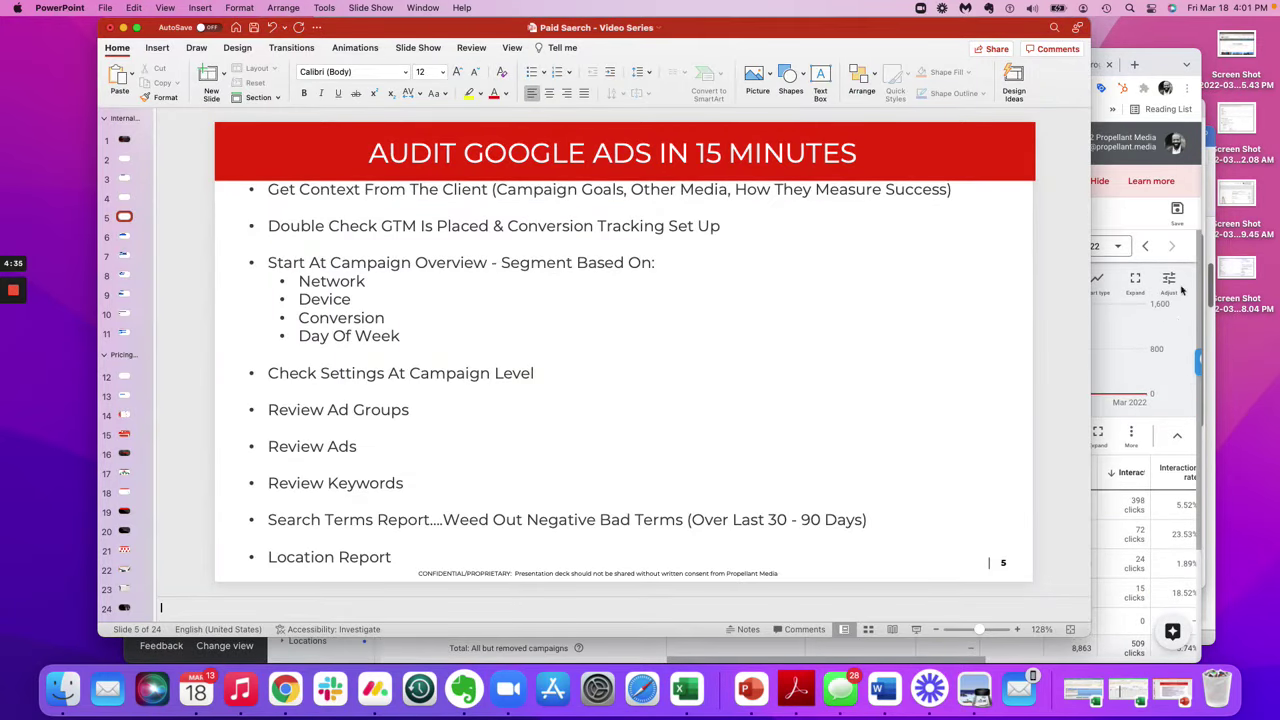
click(1180, 324)
Hide the notice about ads not running, segment the campaigns table by Network (with search partners), and review the cost and conversion columns
scroll(820, 451, down, 1)
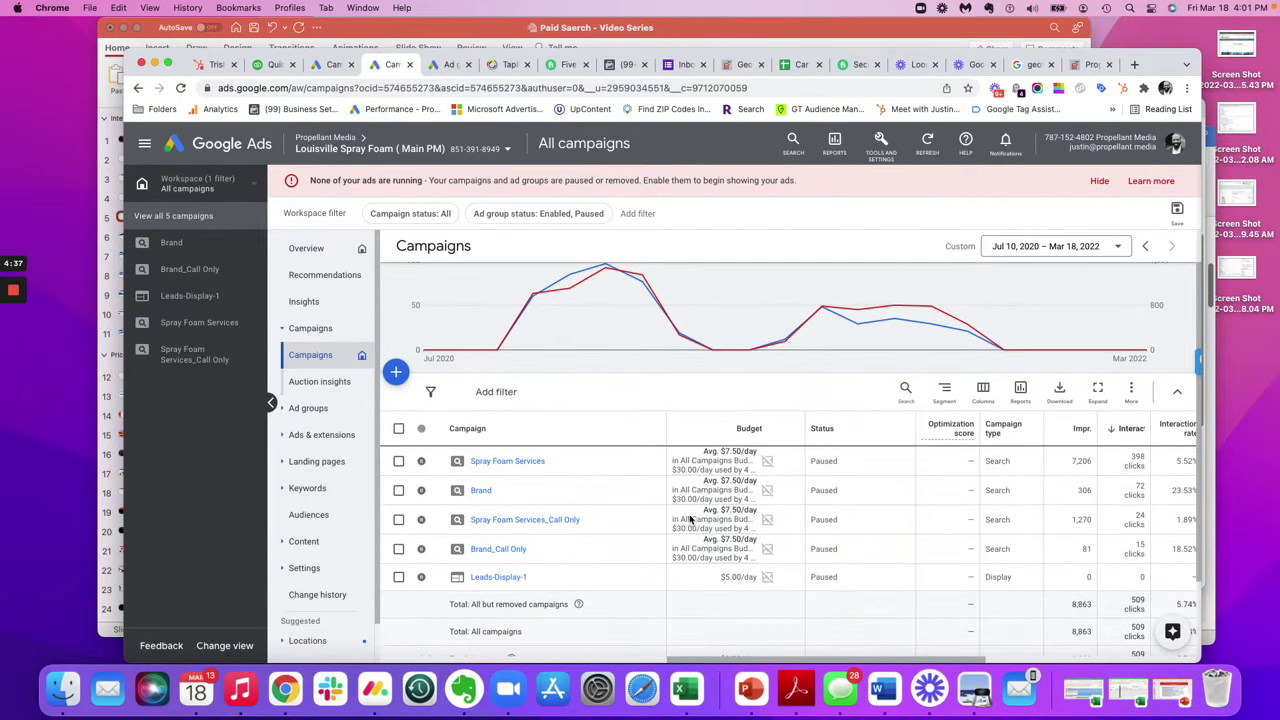
scroll(1098, 181, down, 1)
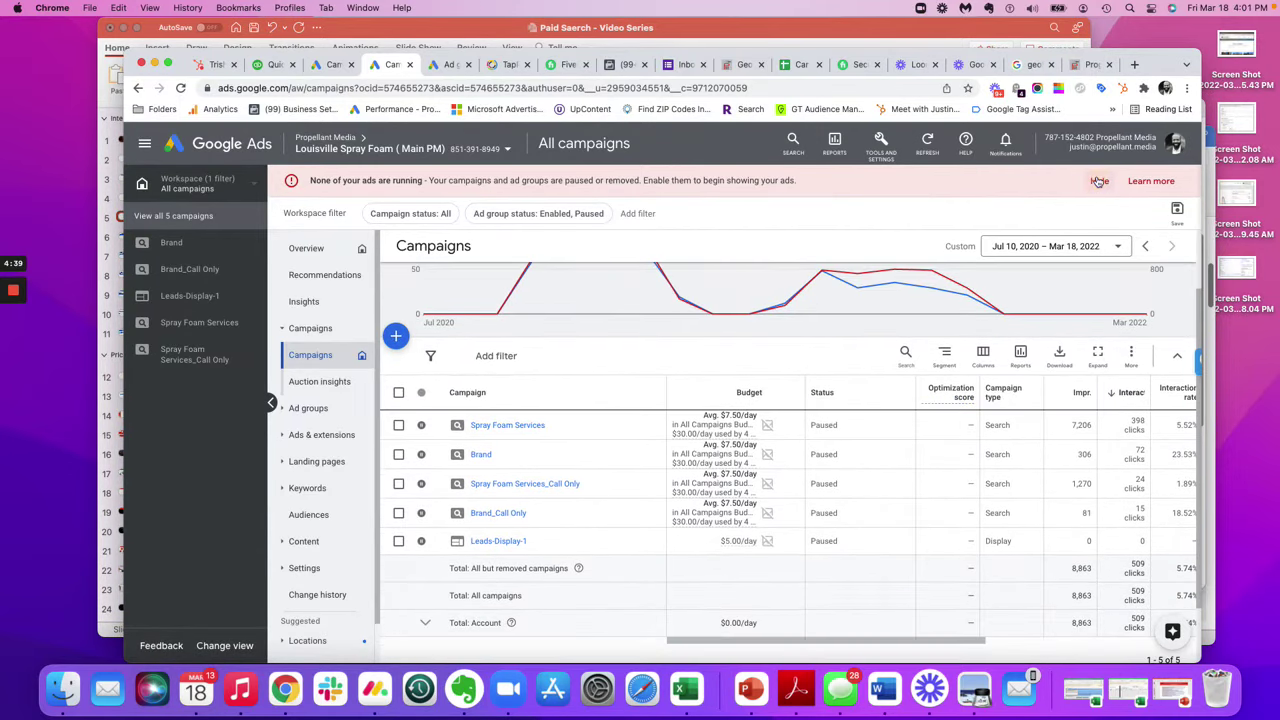
click(1098, 181)
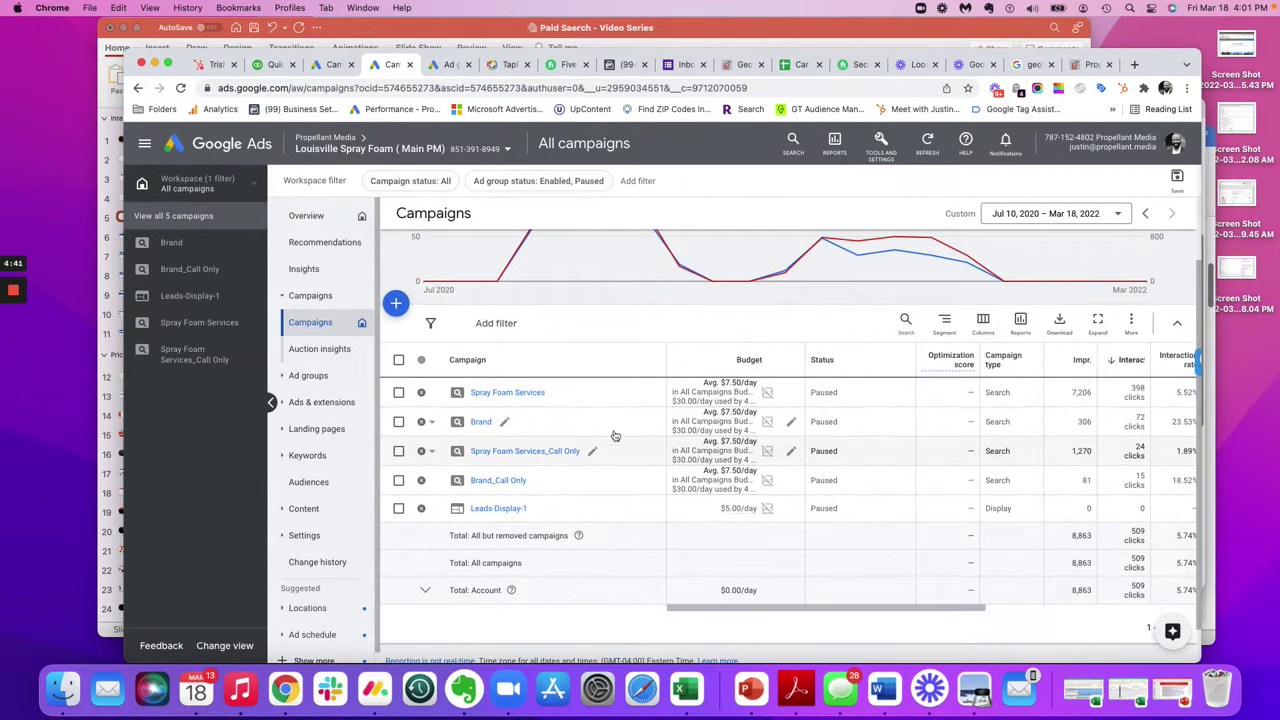
scroll(612, 433, up, 1)
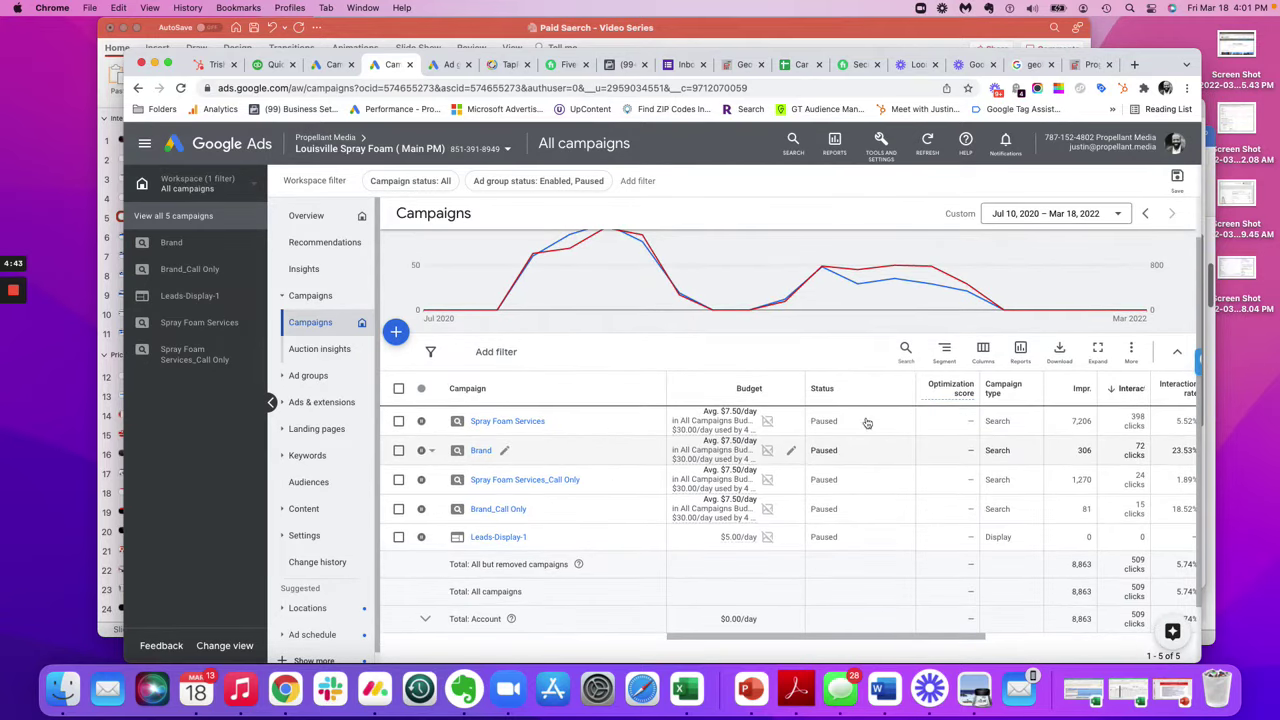
click(943, 350)
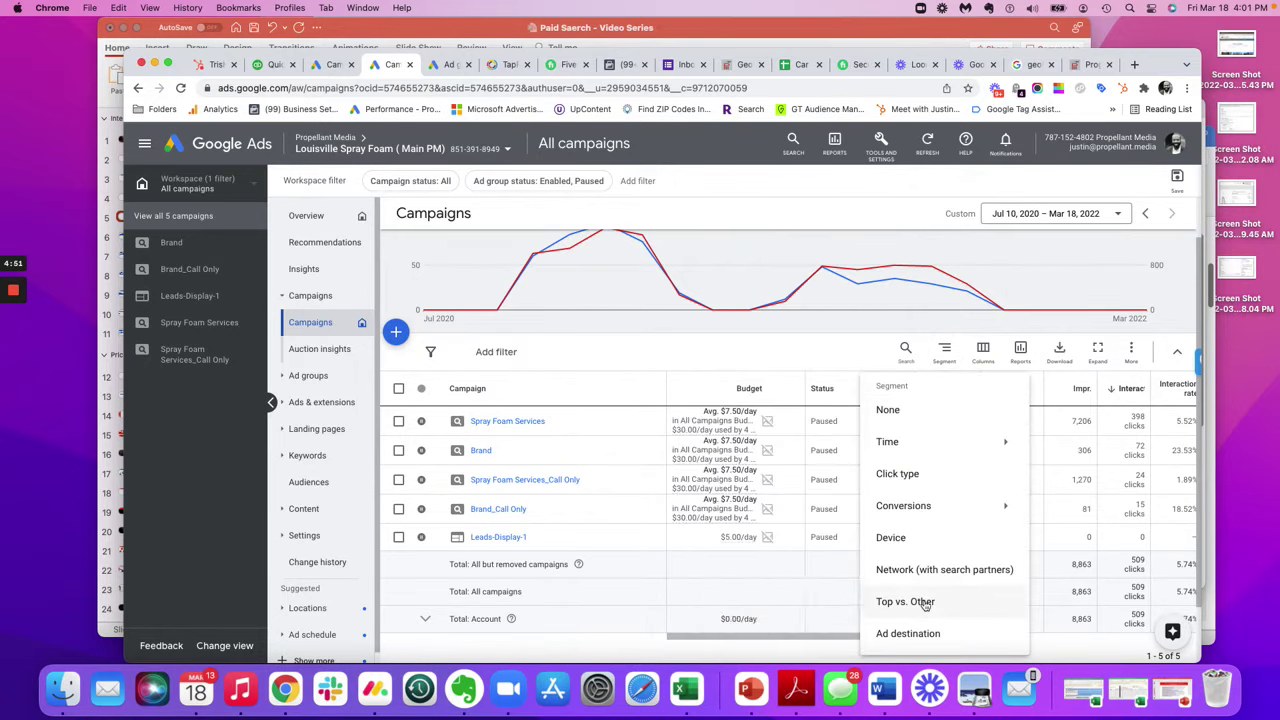
click(921, 568)
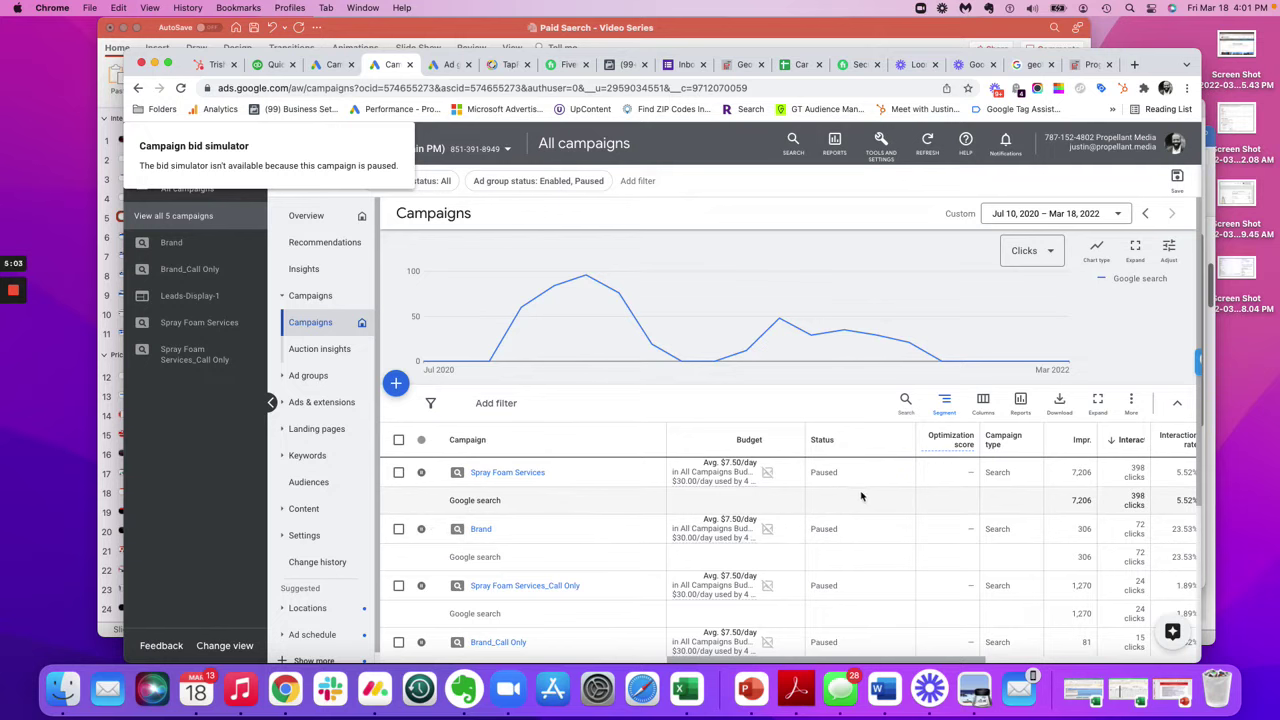
scroll(1038, 482, right, 5)
scroll(1038, 482, right, 3)
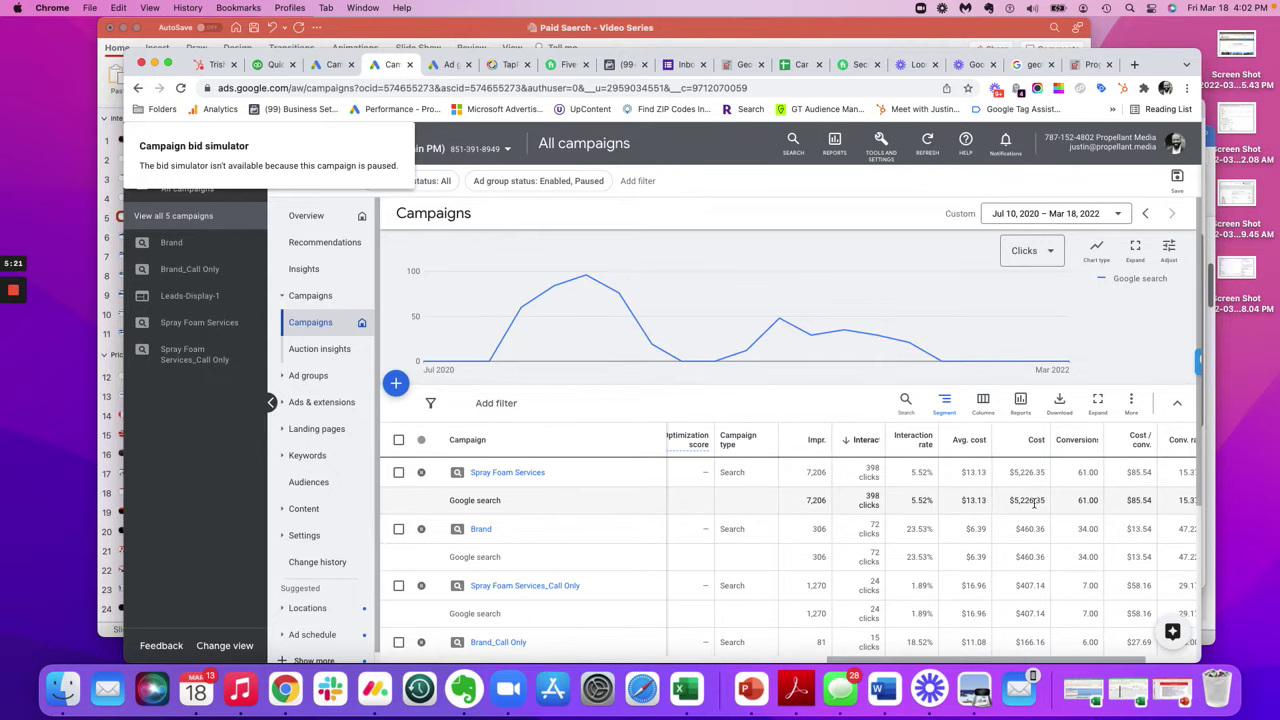
Segment the campaigns table by Device to compare performance, and switch the segmentation to Conversion action
click(946, 402)
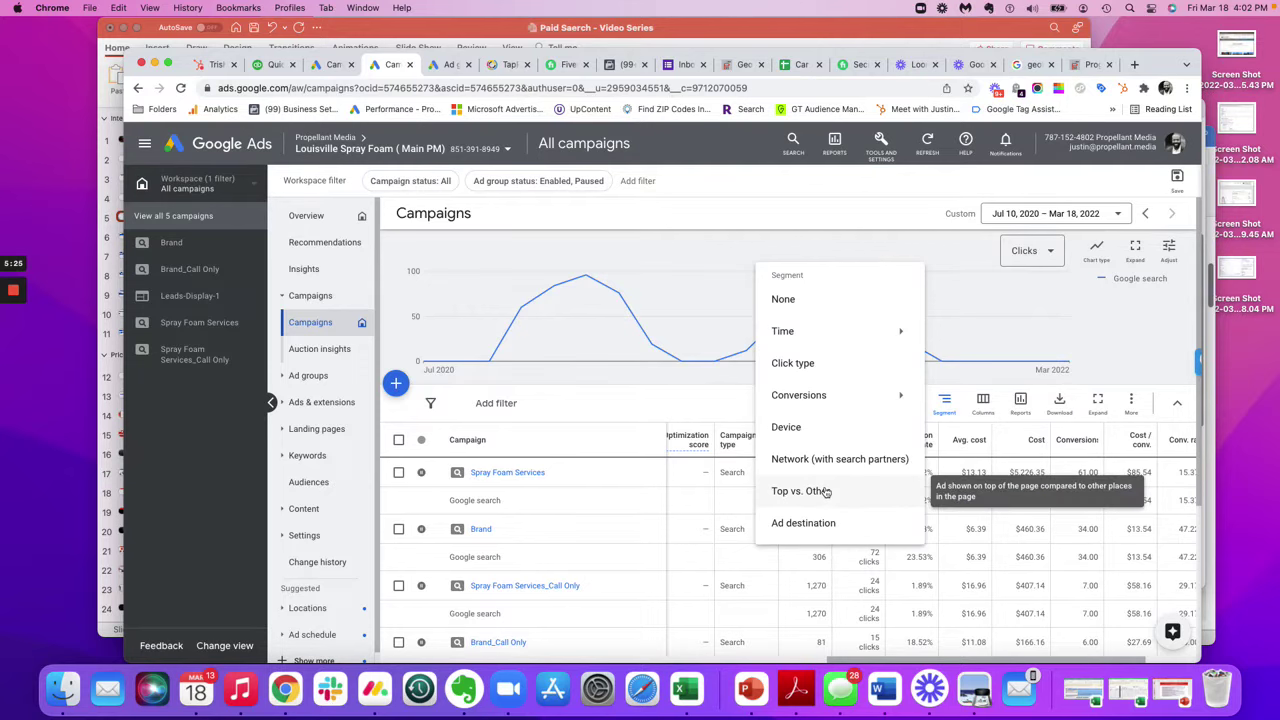
click(800, 427)
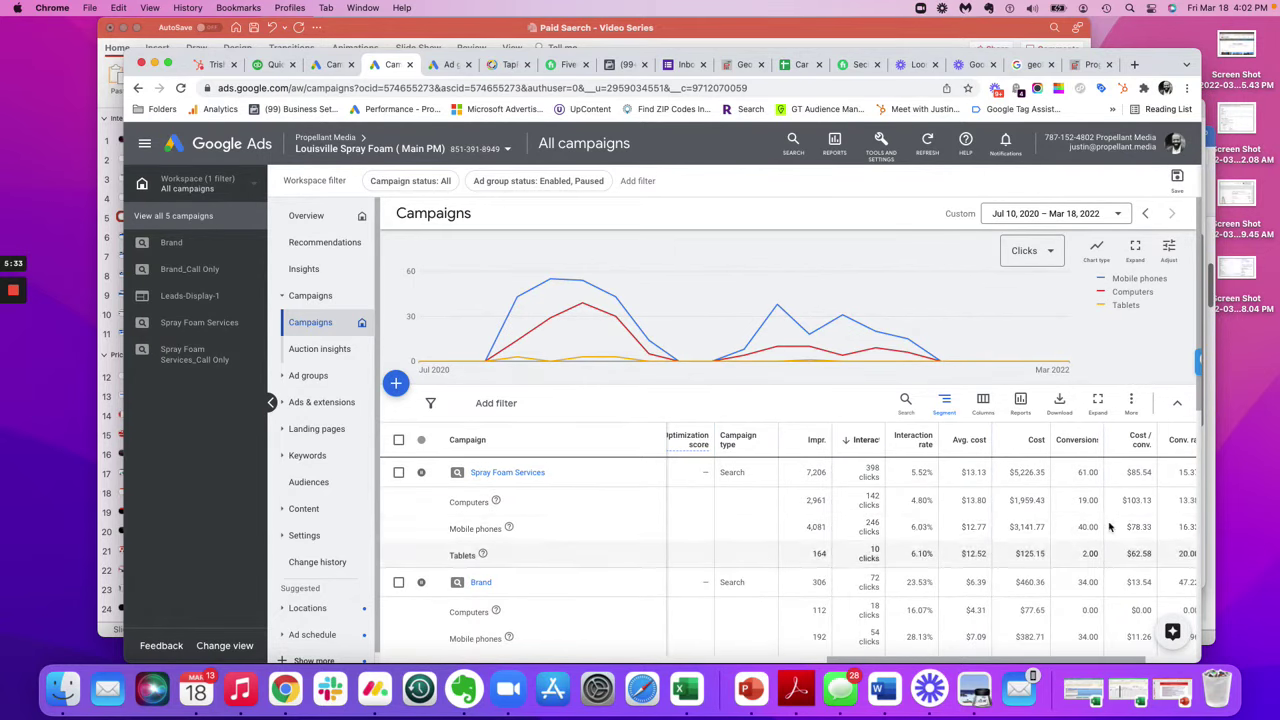
click(944, 402)
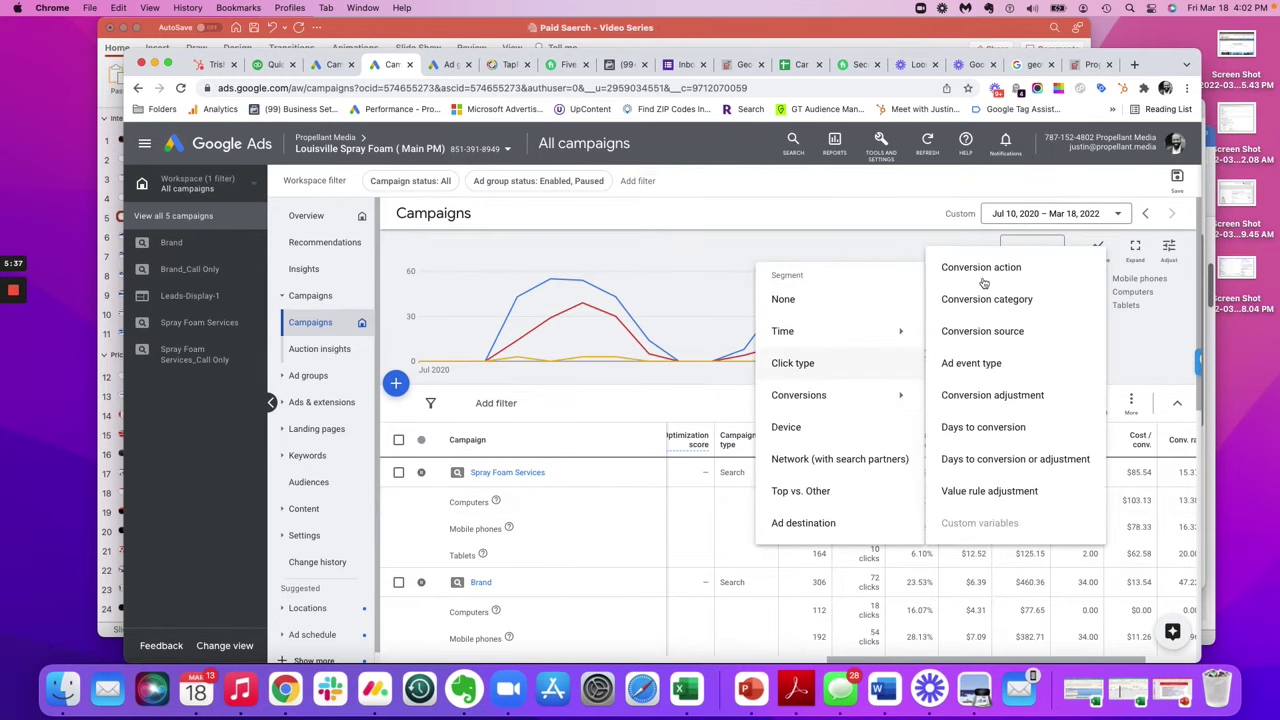
click(986, 278)
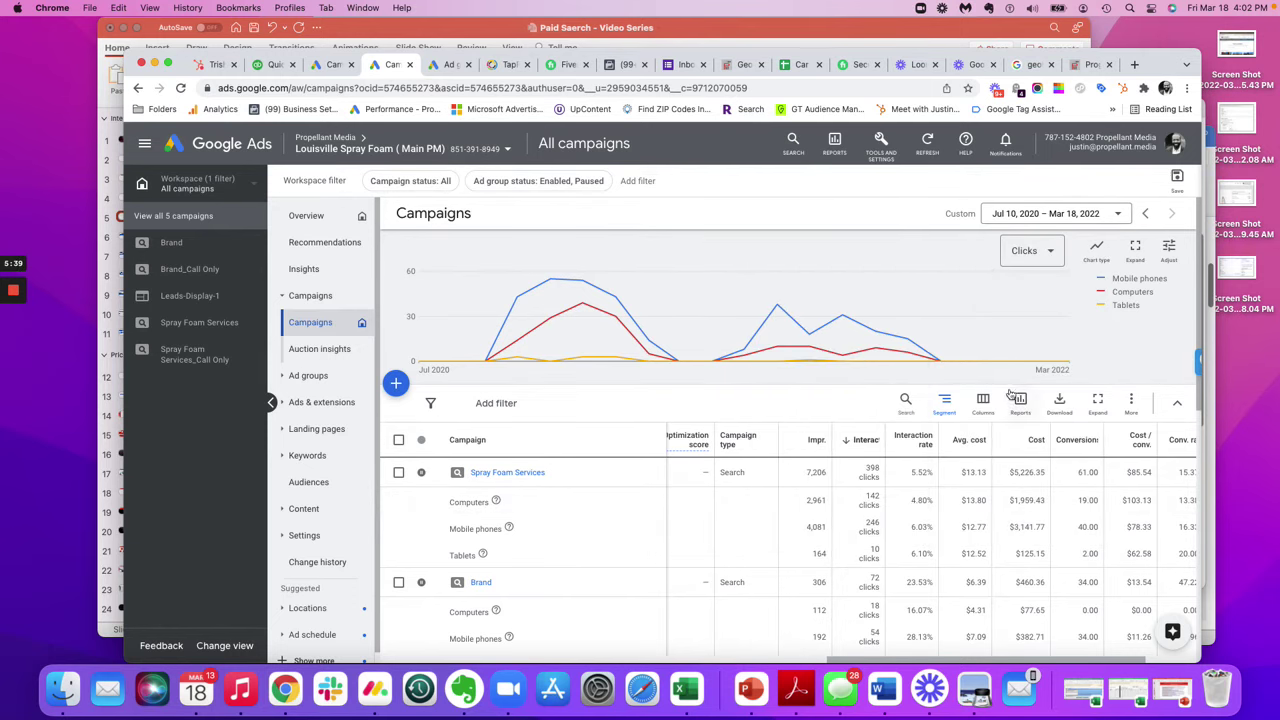
click(948, 404)
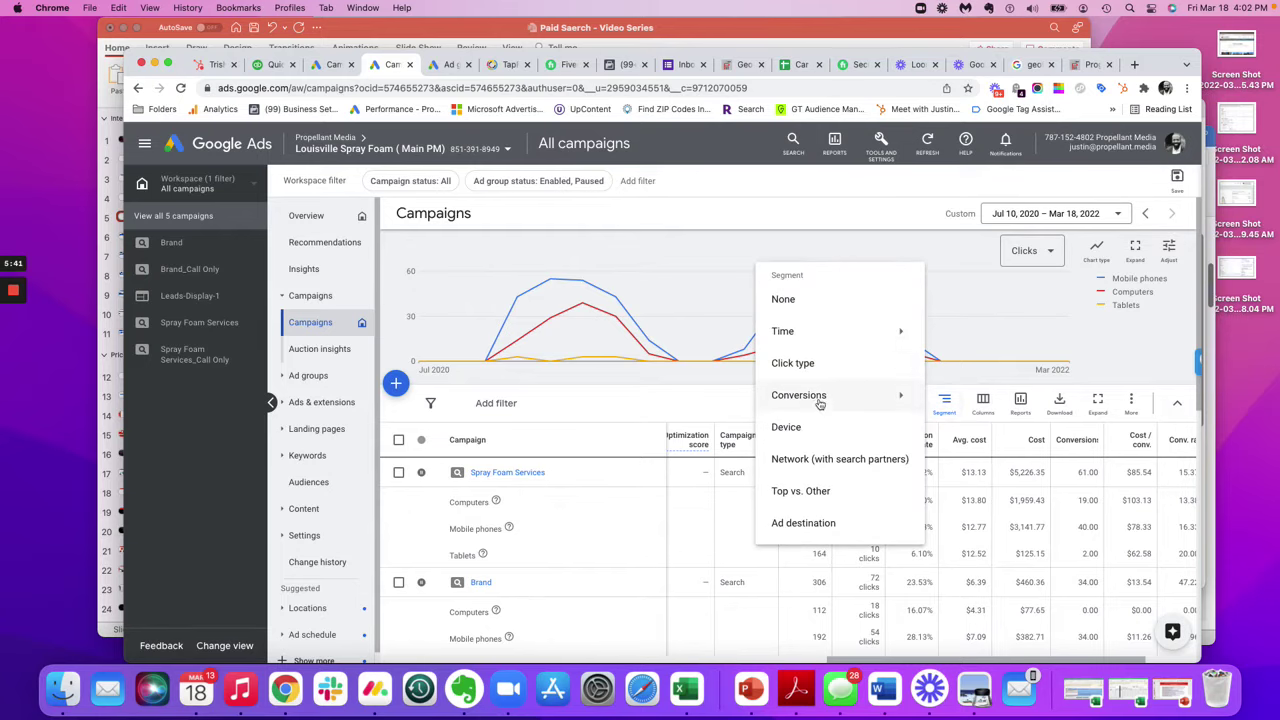
mouse_move(895, 397)
click(977, 275)
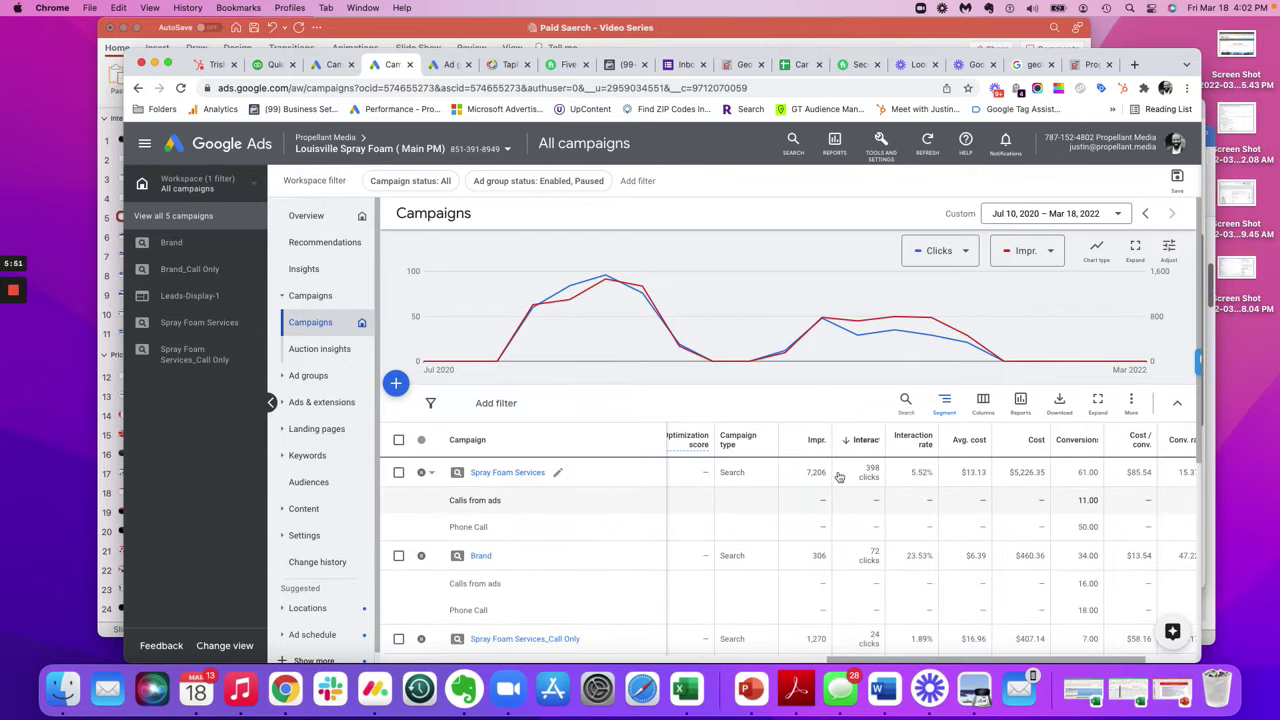
Segment the campaigns table by Top vs. Other, switch to Click type, and review the breakdown per campaign
click(948, 400)
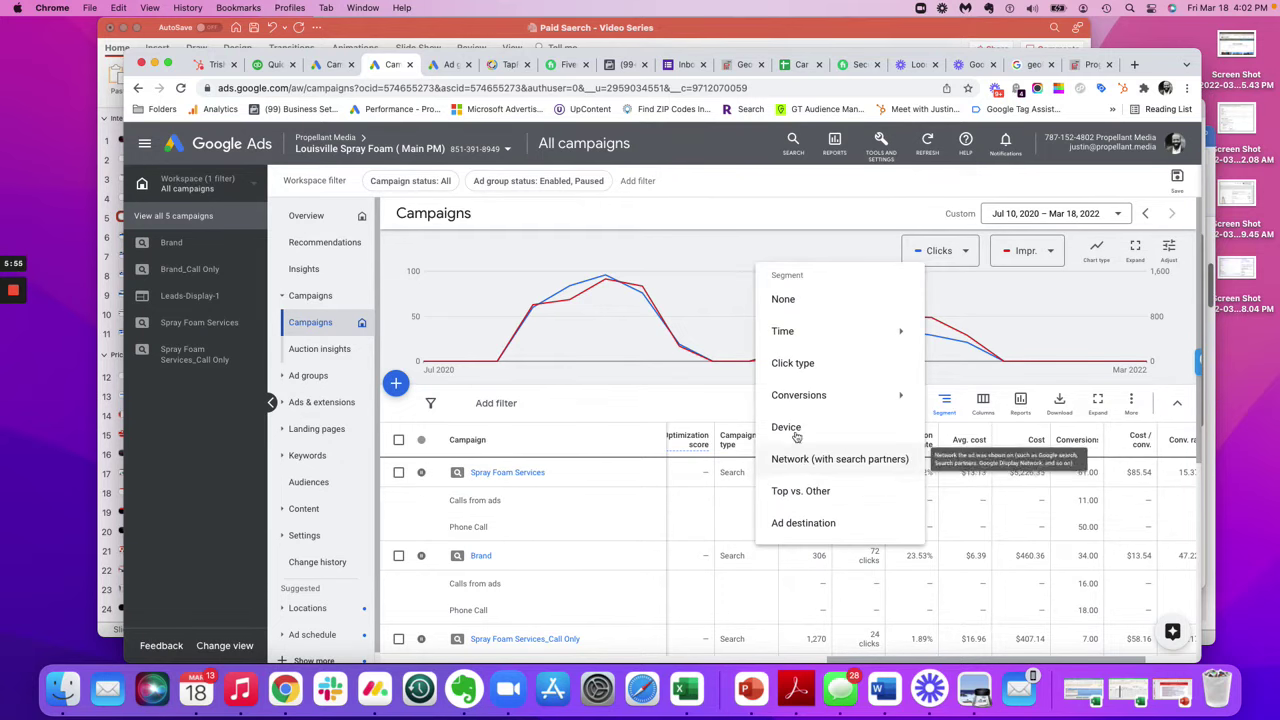
click(800, 494)
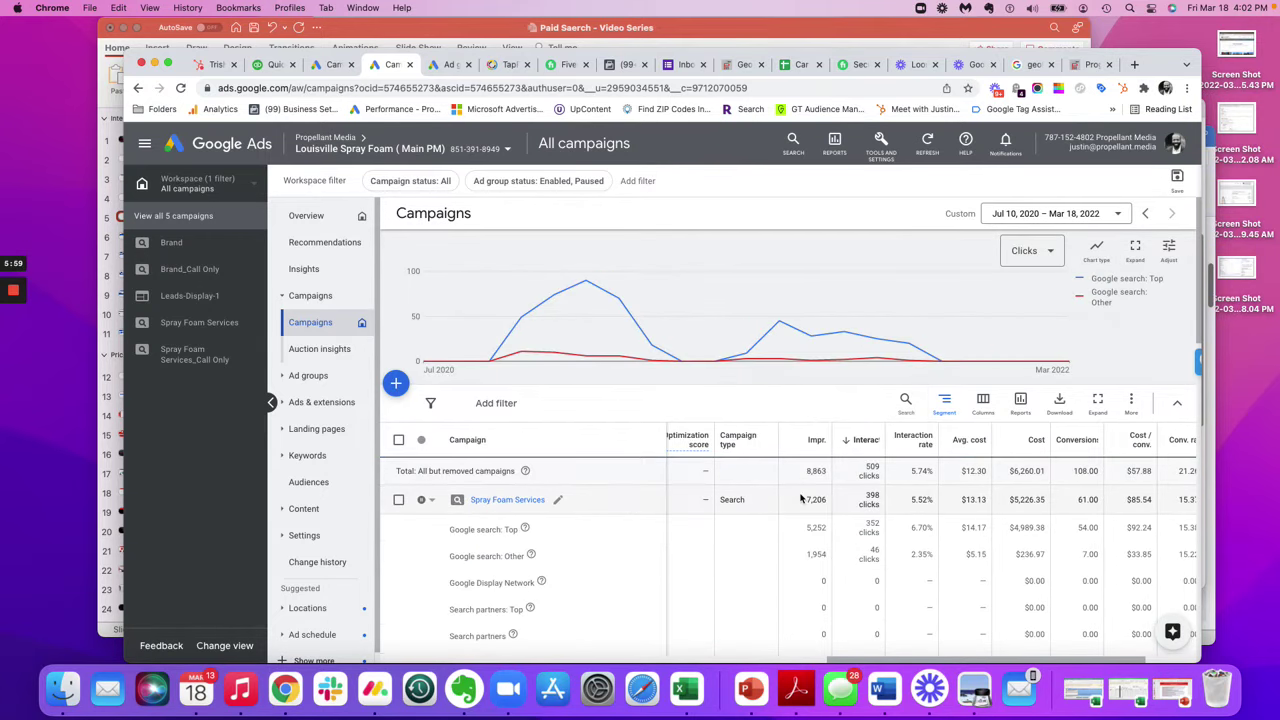
scroll(802, 520, down, 1)
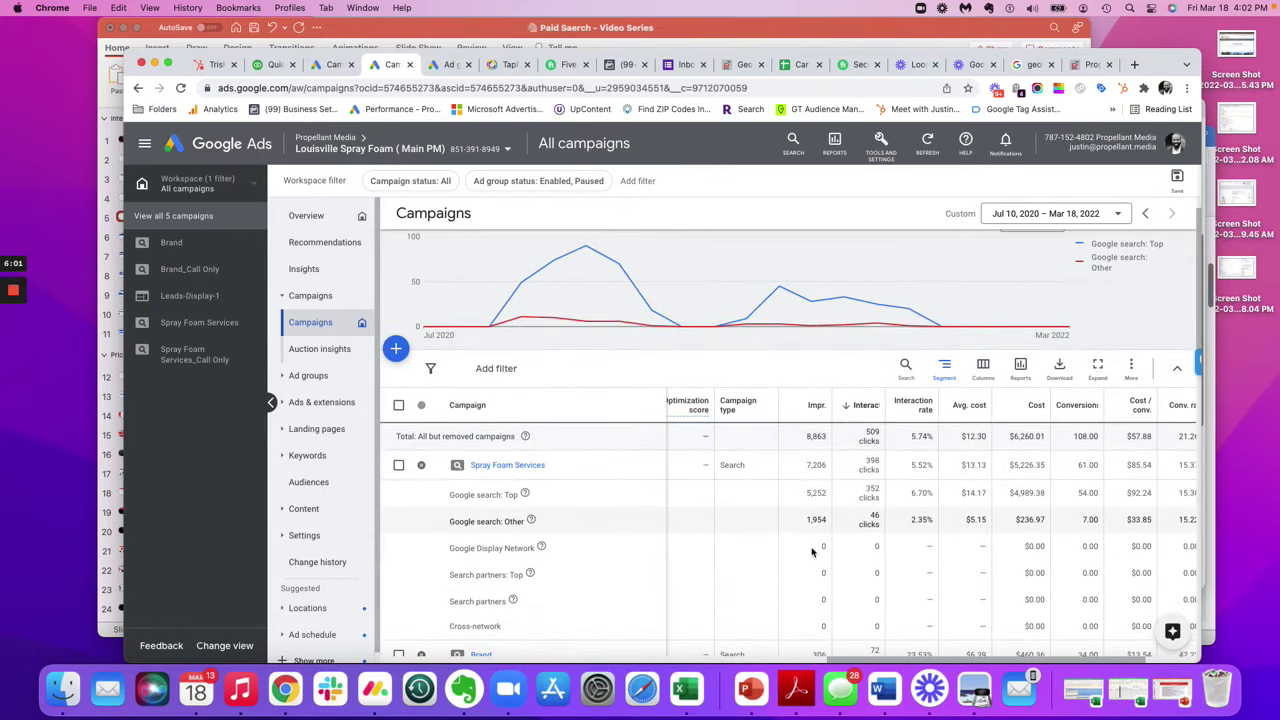
click(945, 366)
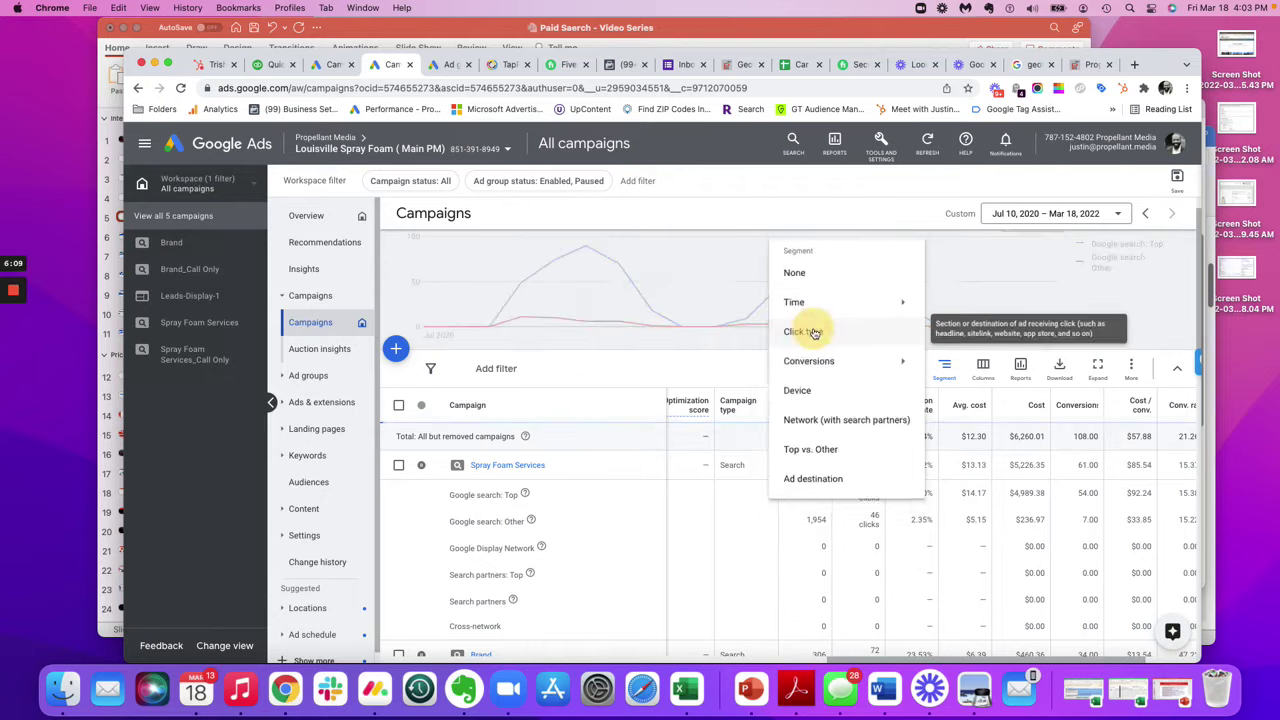
click(813, 331)
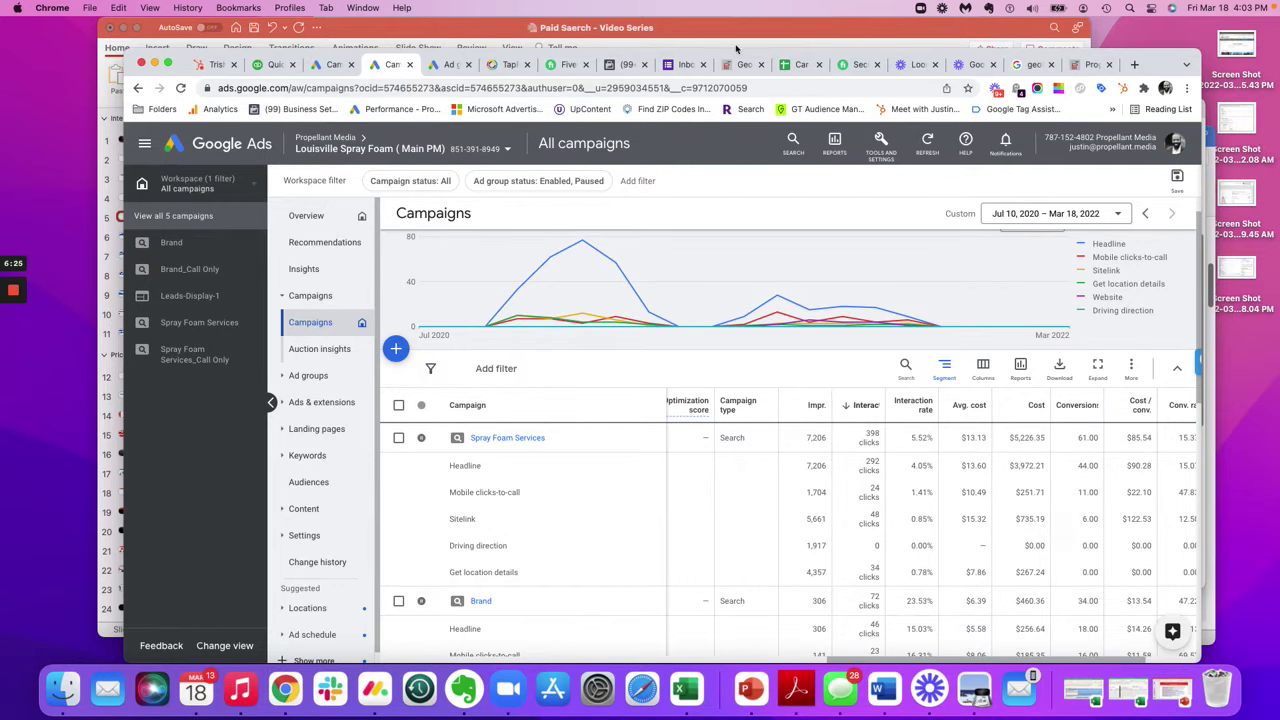
scroll(858, 519, down, 5)
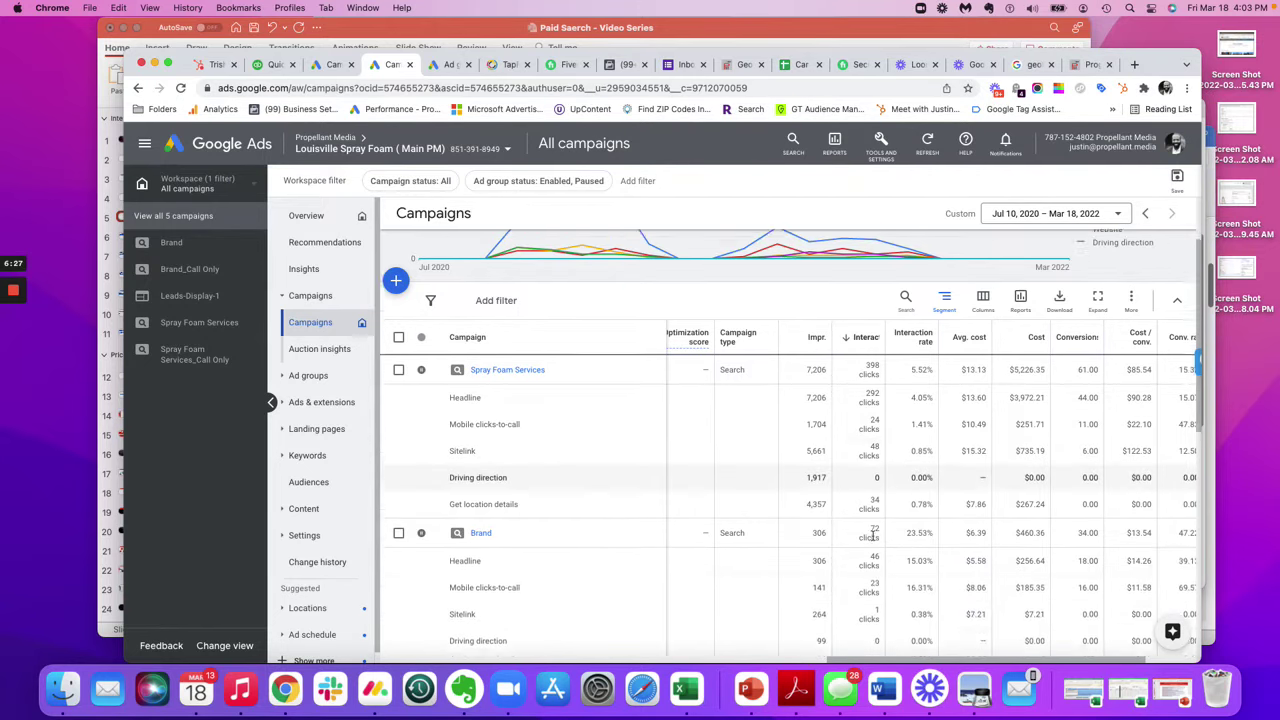
Recheck the audit checklist slide in PowerPoint and open the settings of the Spray Foam Services campaign in Google Ads
click(119, 216)
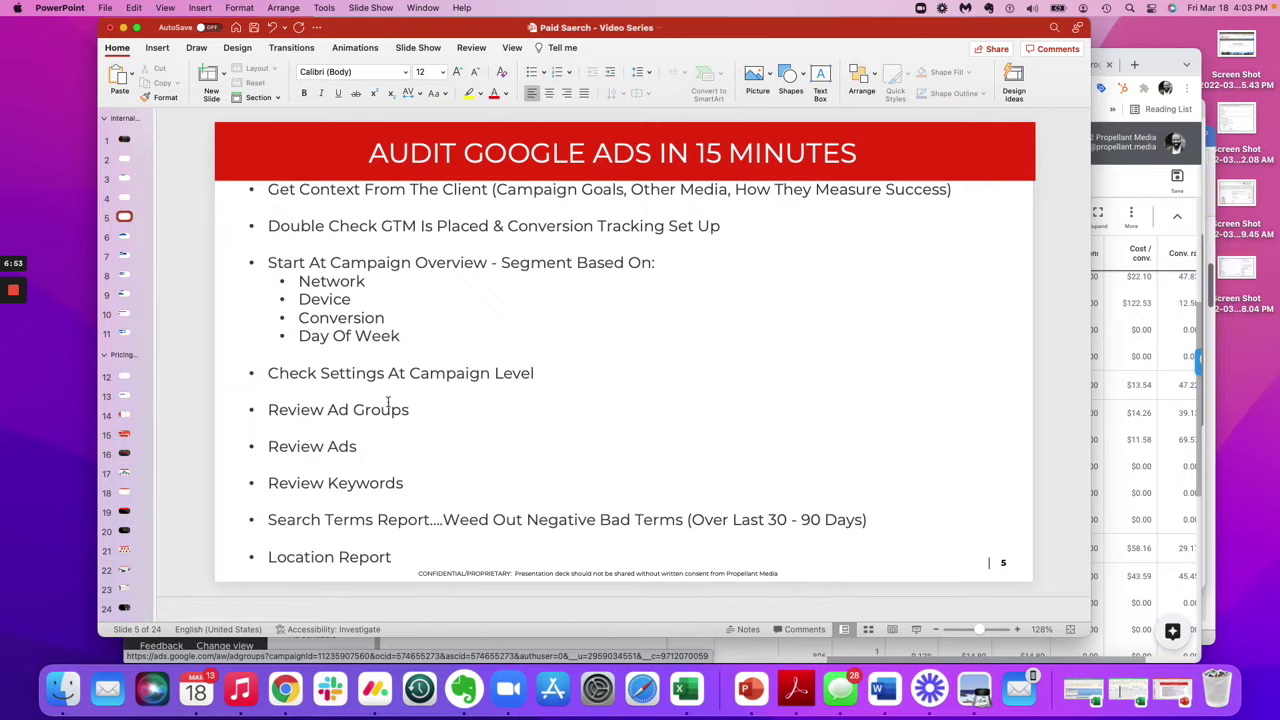
click(1140, 184)
scroll(494, 369, up, 3)
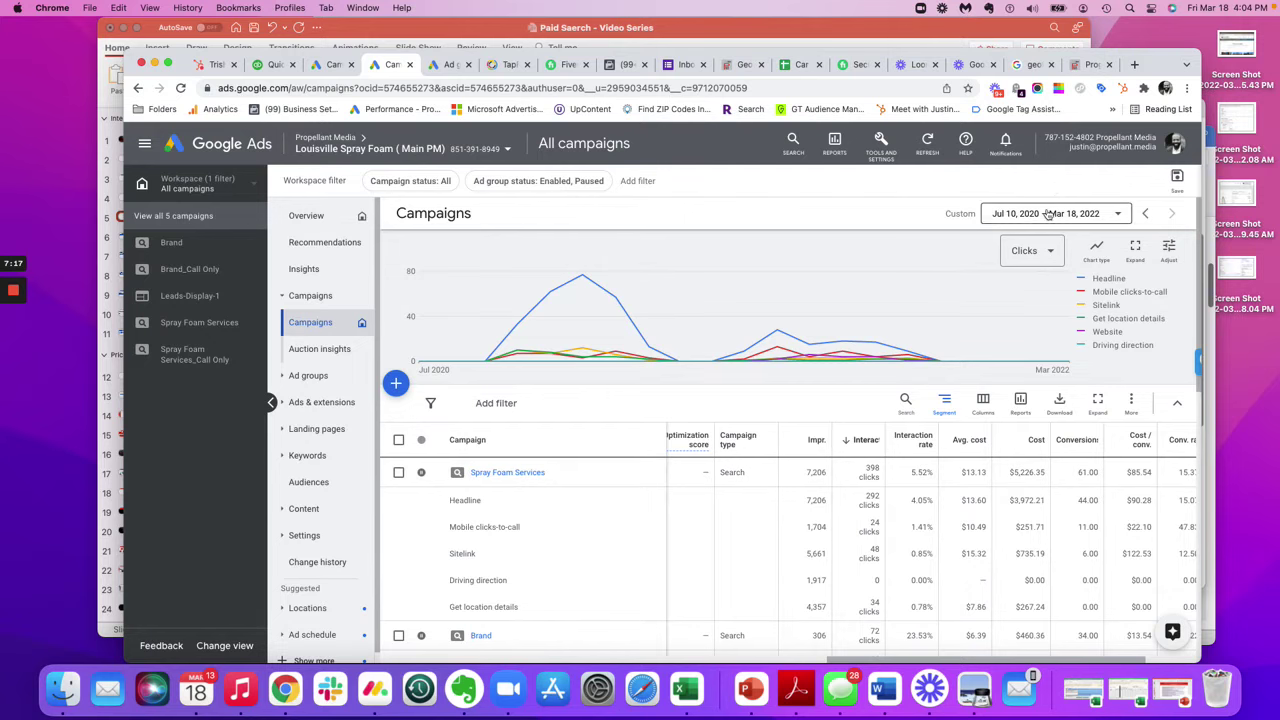
click(496, 473)
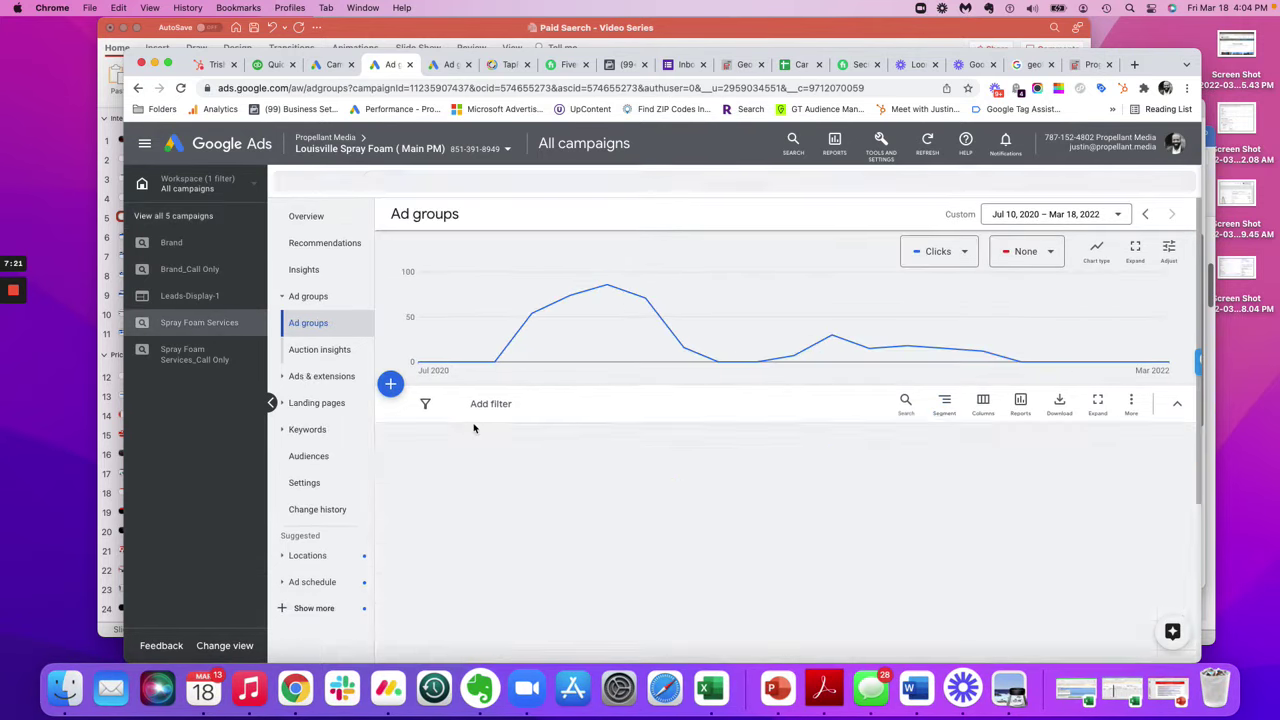
click(303, 484)
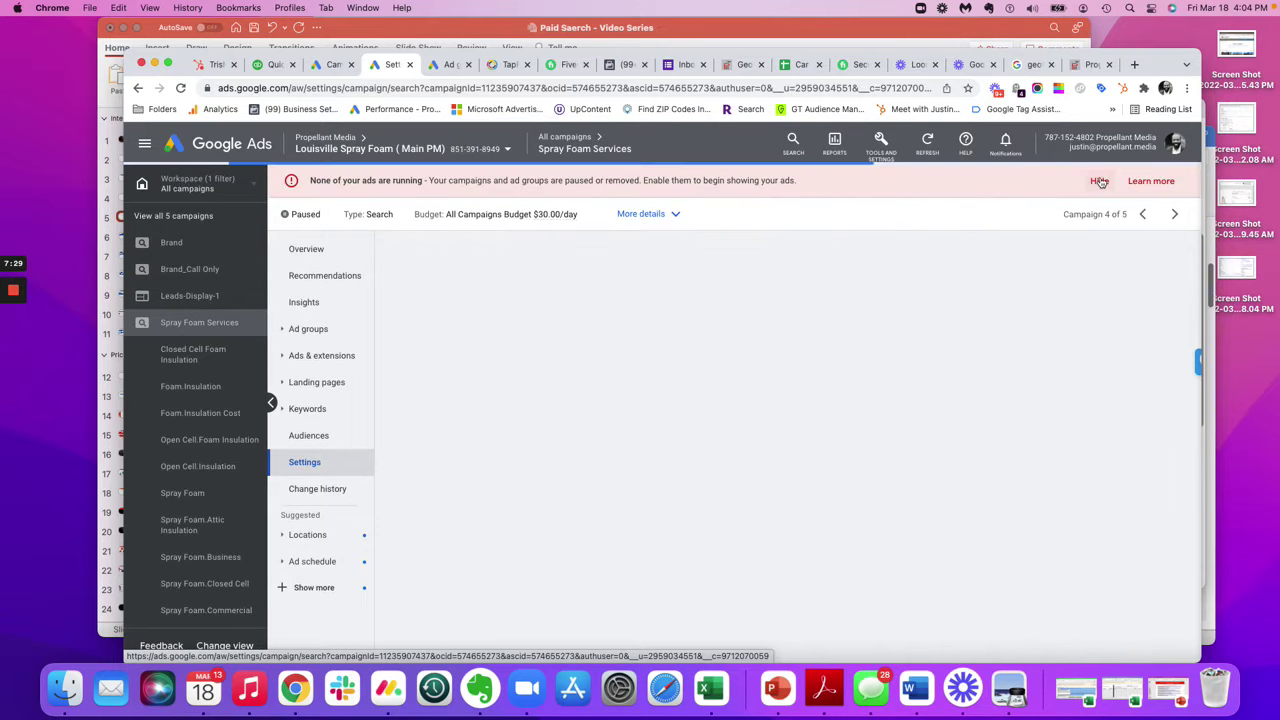
Hide the notice about ads not running, and review the Goals setting of the campaign without changing it
click(1100, 181)
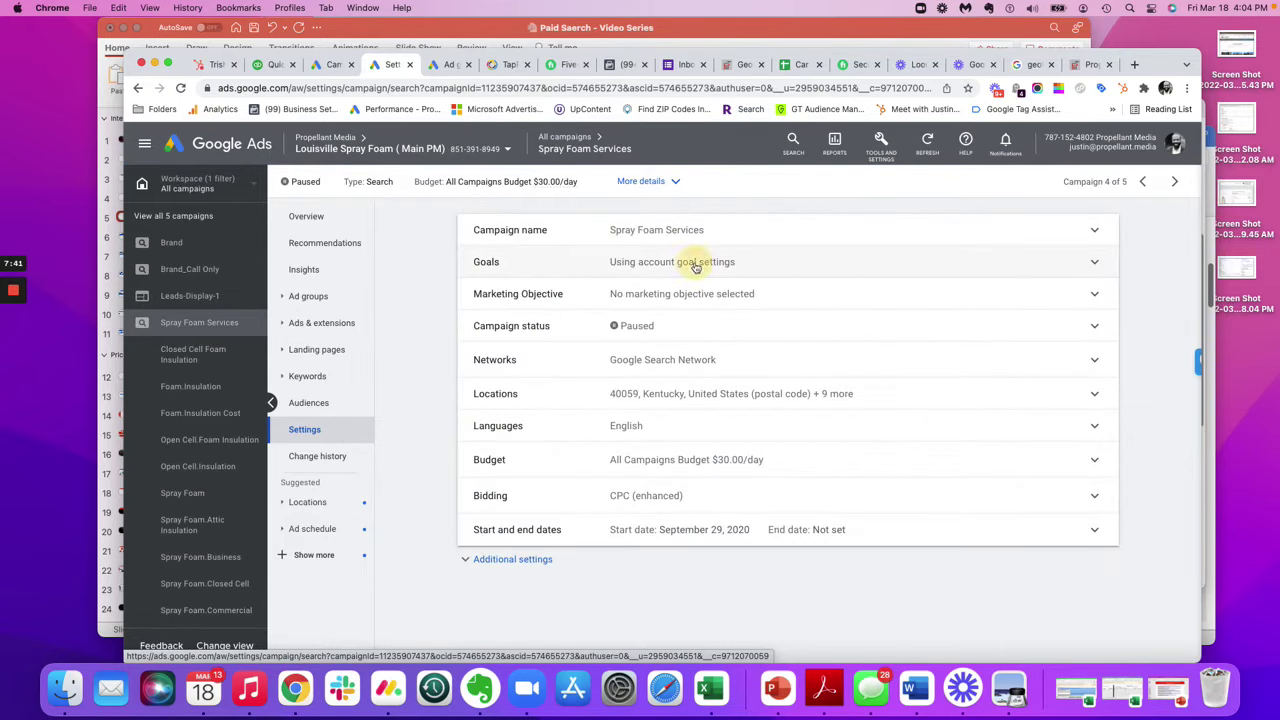
click(696, 264)
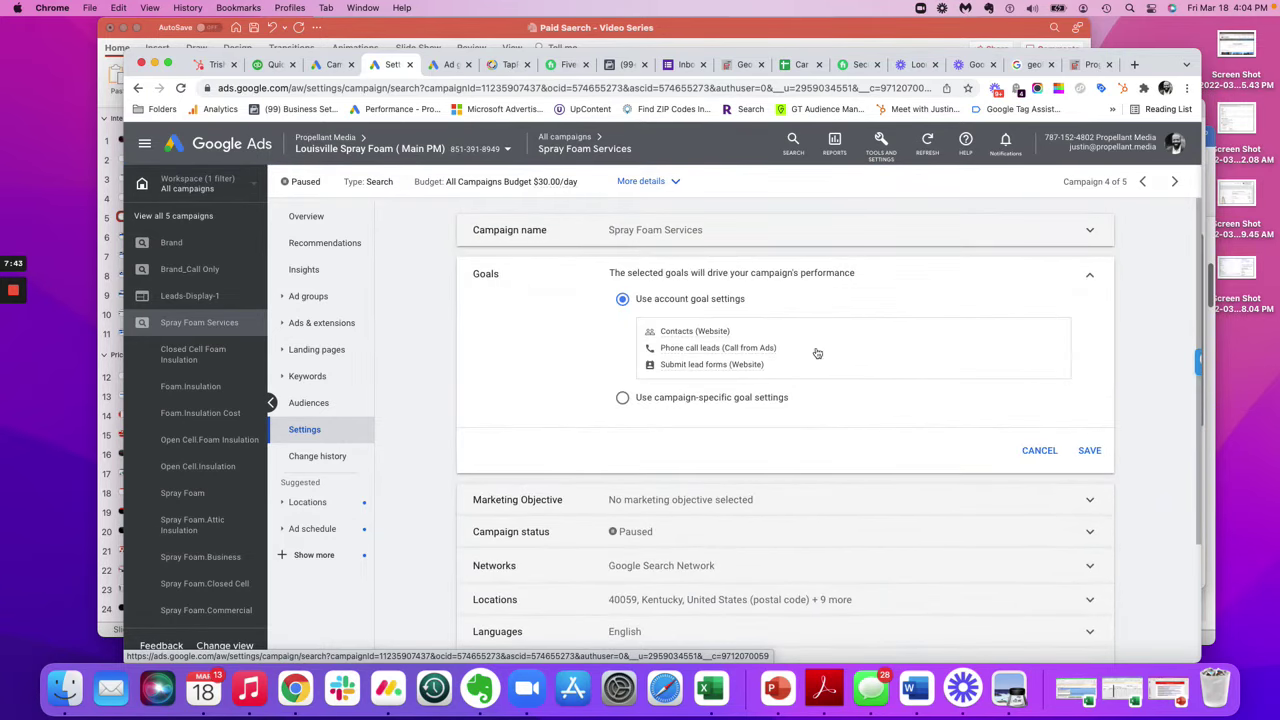
click(1037, 450)
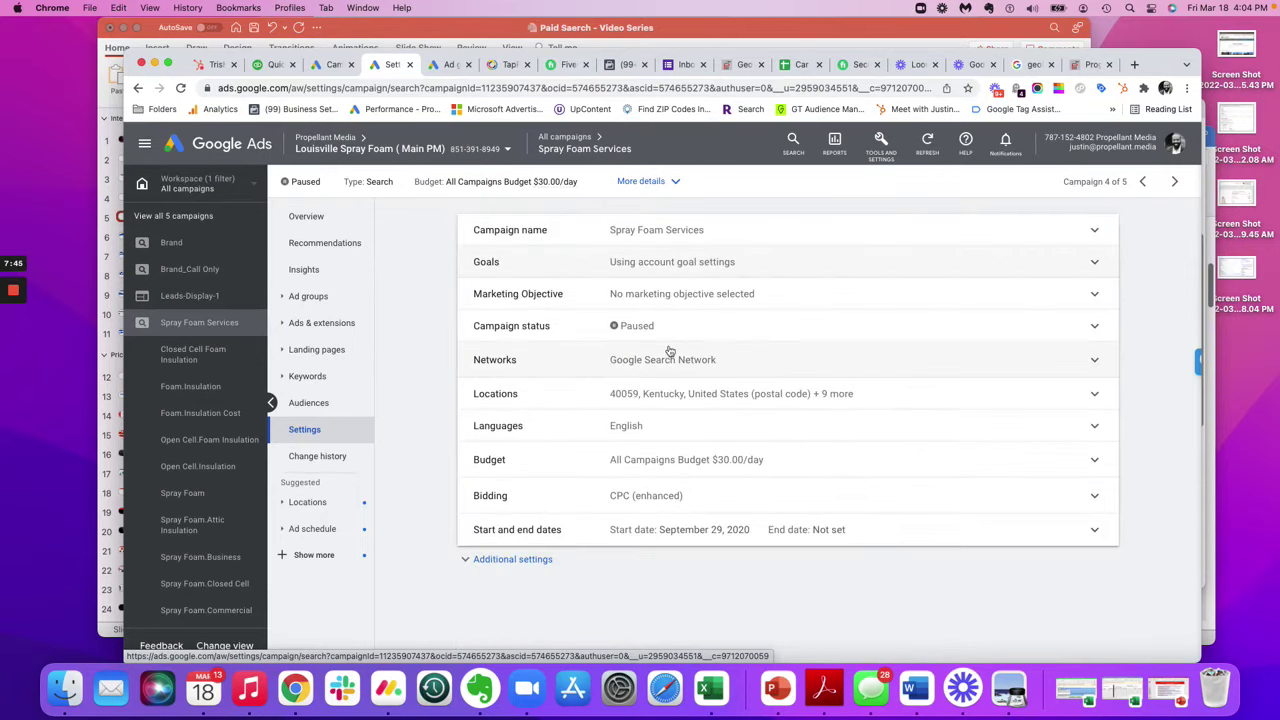
Set the campaign's marketing objective to Leads and save it
click(737, 289)
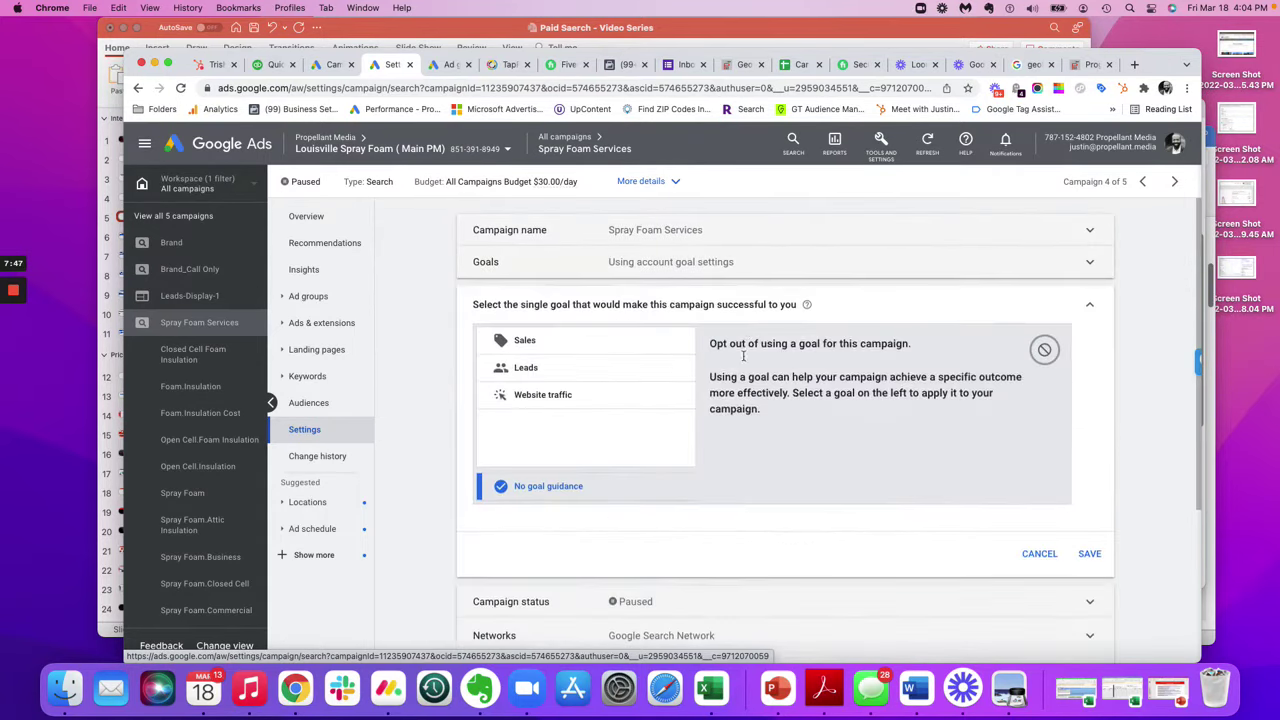
click(572, 379)
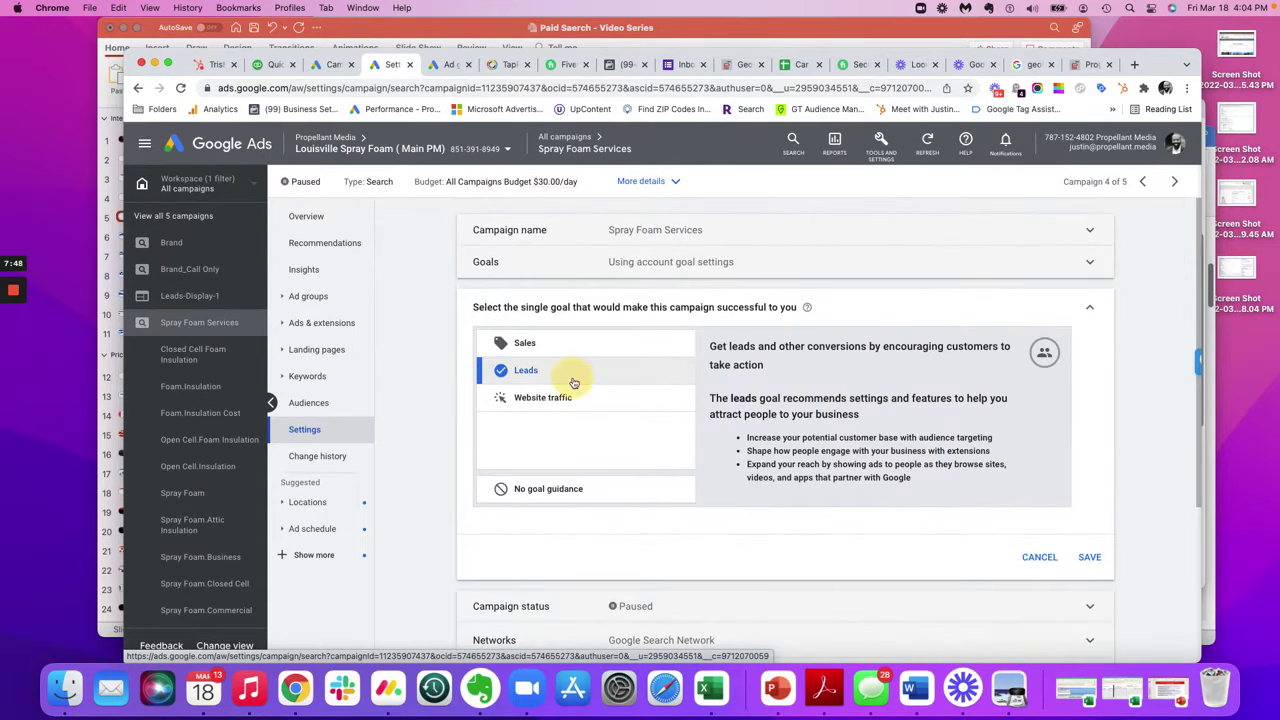
click(1089, 557)
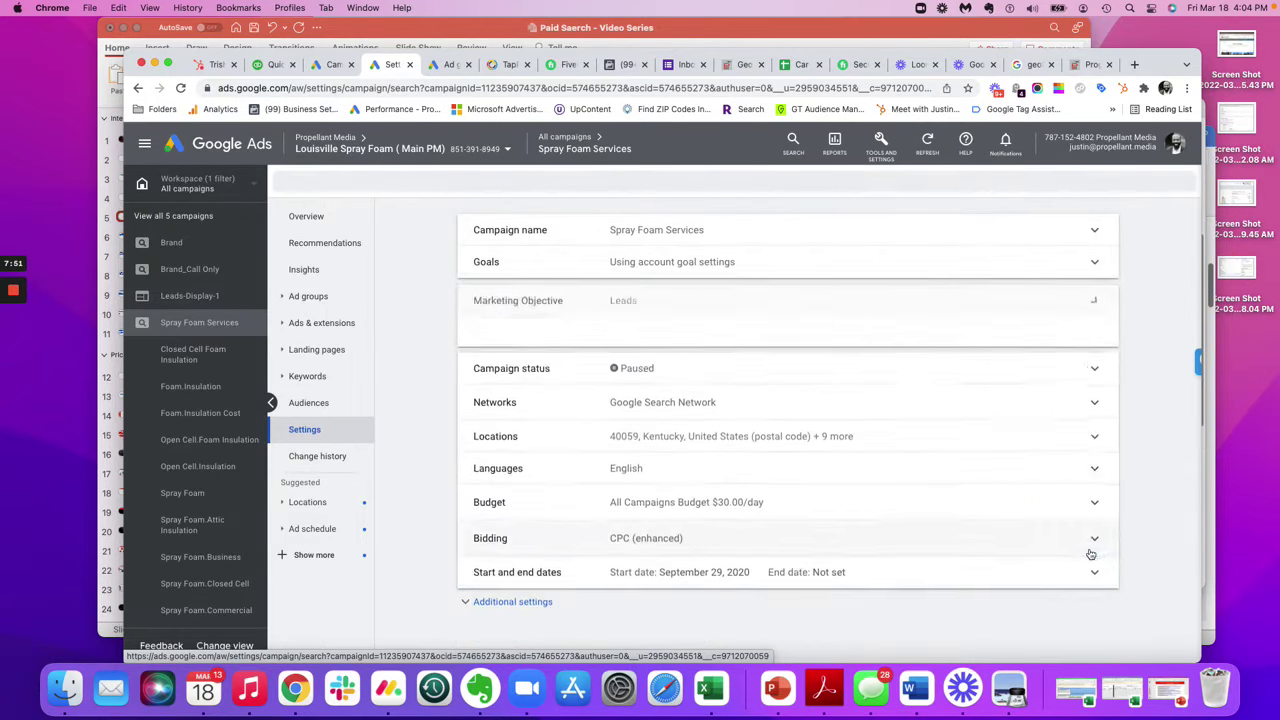
Check the Networks setting for Google search partners and the Display Network, and close it without saving
click(673, 363)
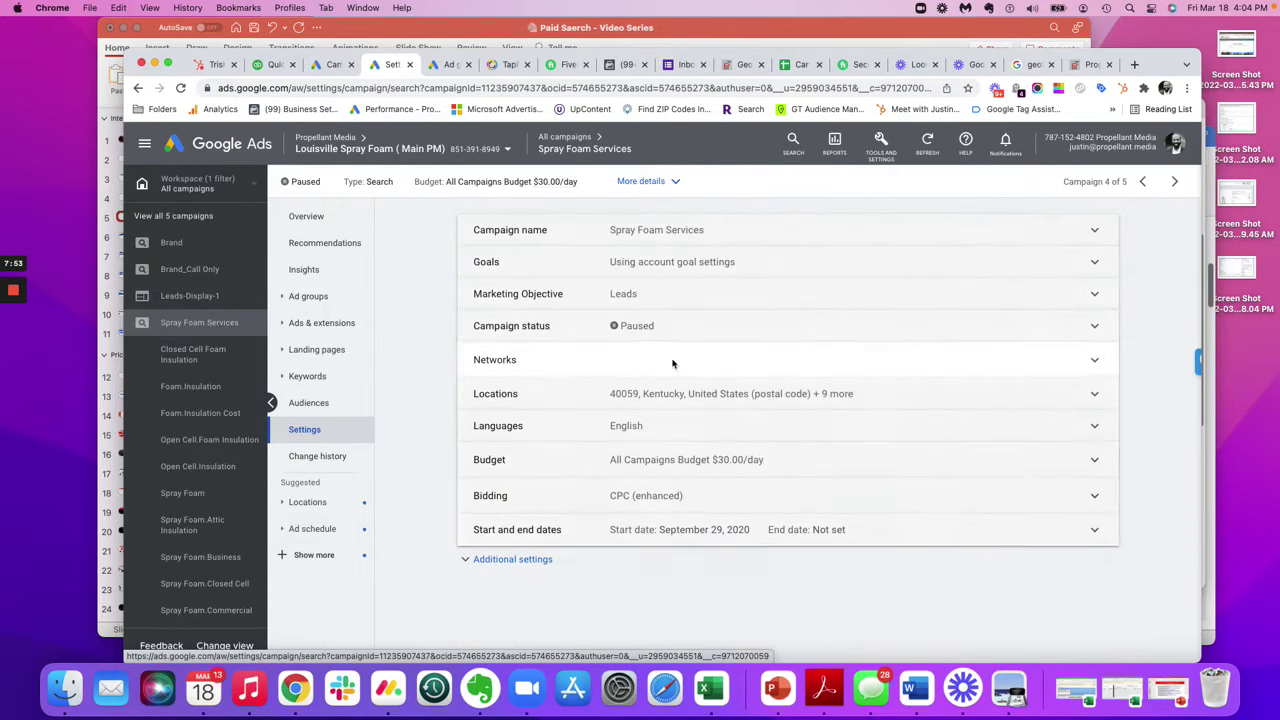
click(612, 345)
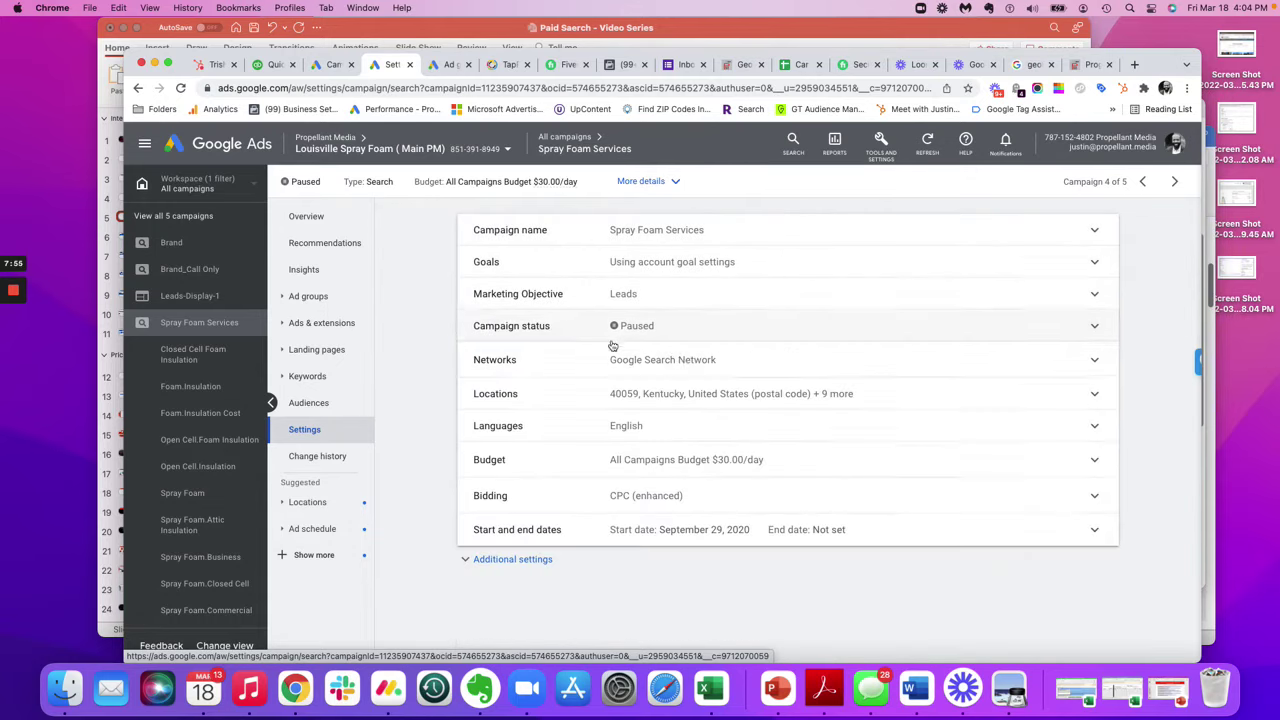
click(722, 362)
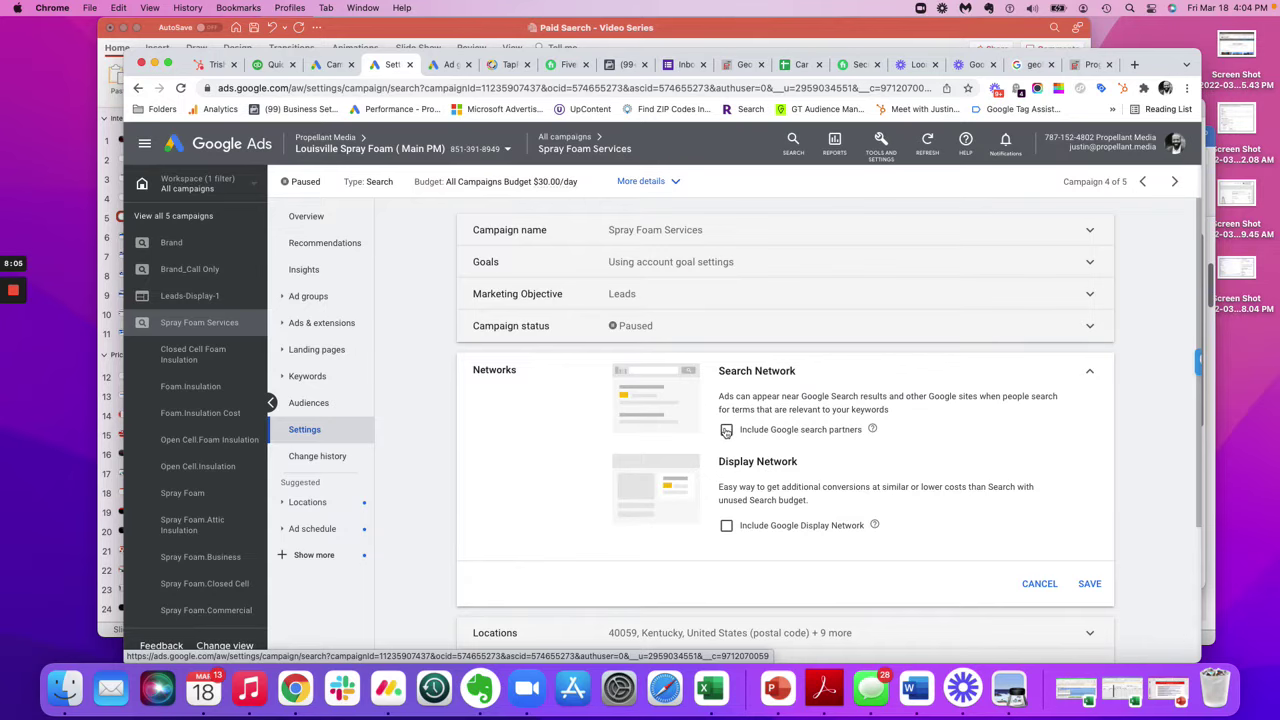
click(1040, 585)
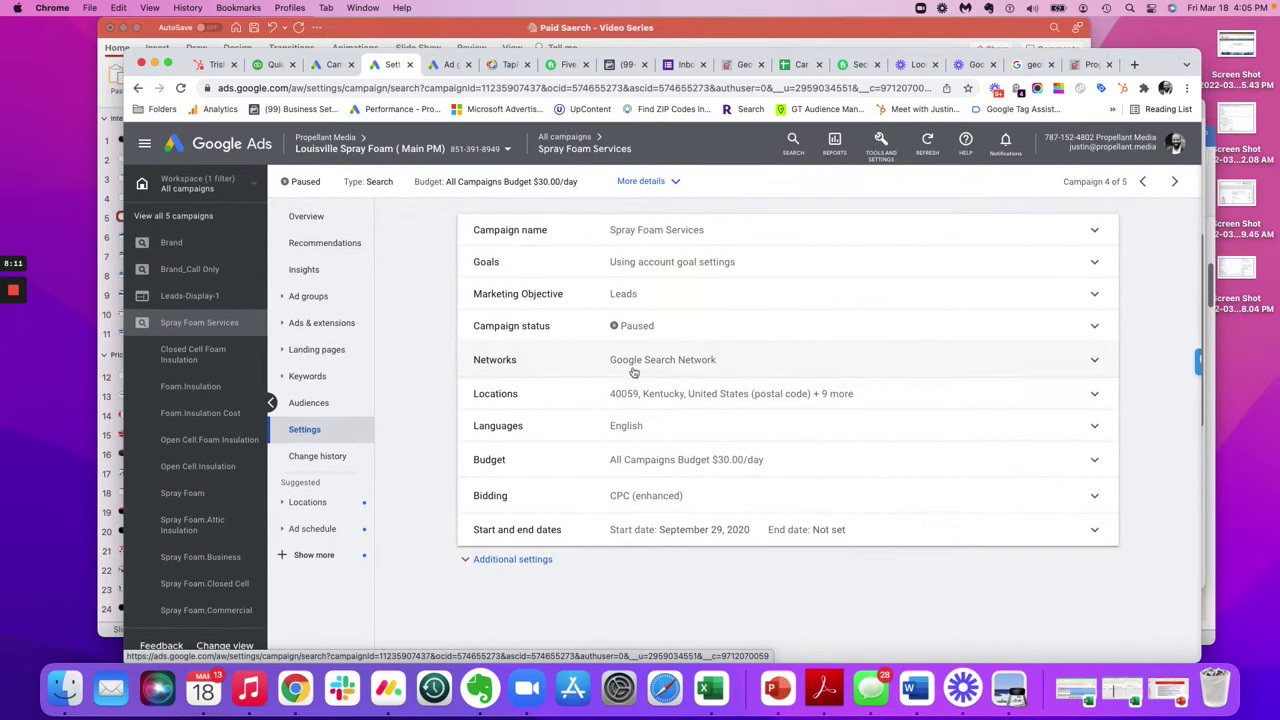
Review the campaign's targeted locations and expand the location options to check the Target and Exclude choices
click(685, 393)
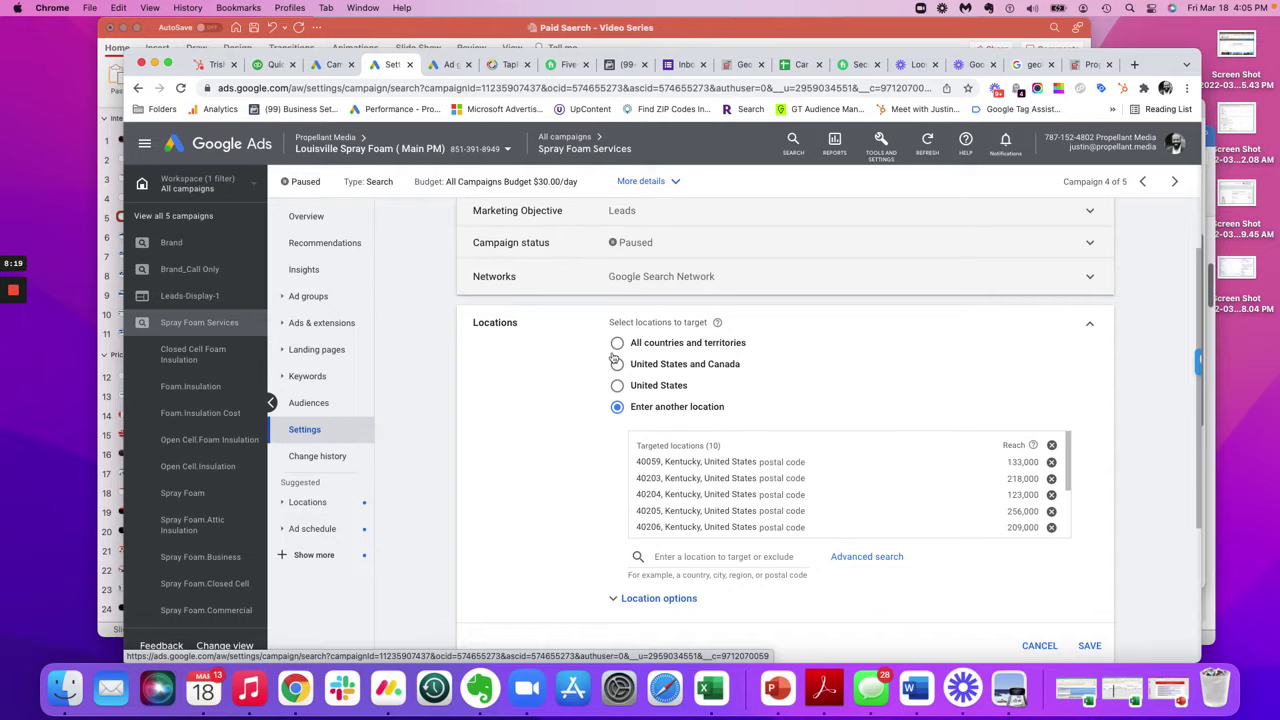
click(648, 598)
scroll(581, 565, down, 3)
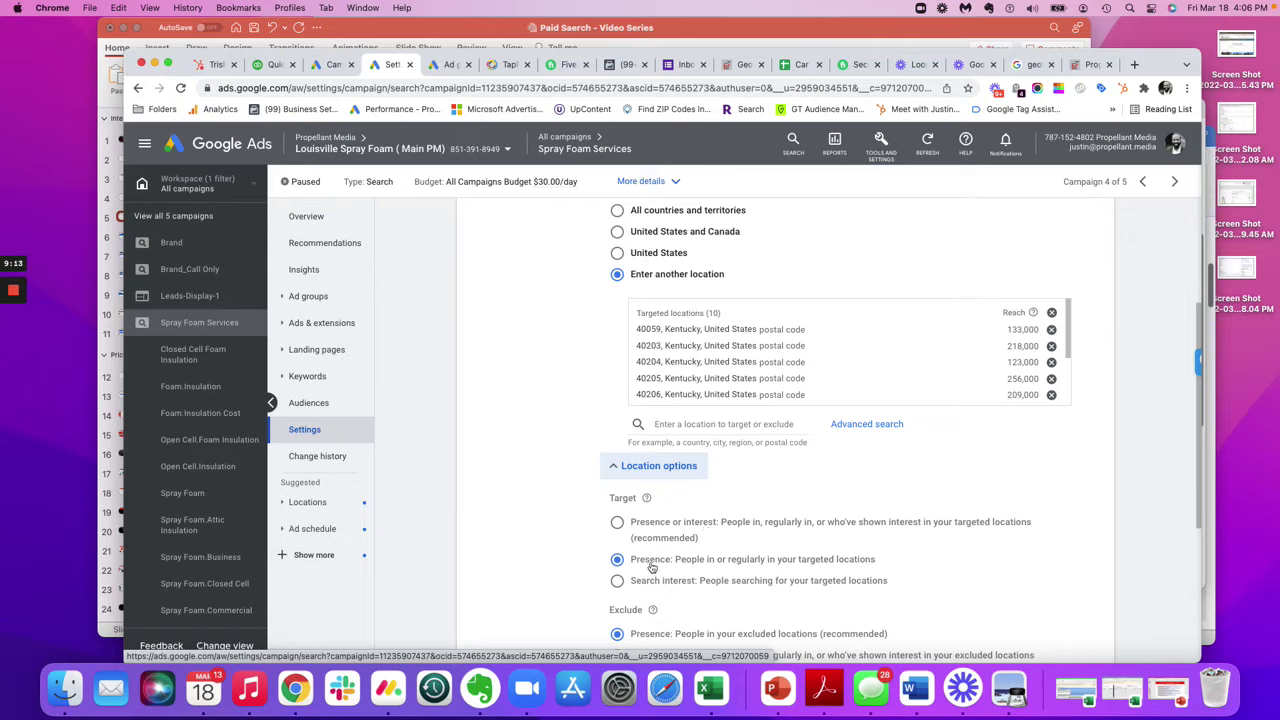
scroll(581, 472, down, 5)
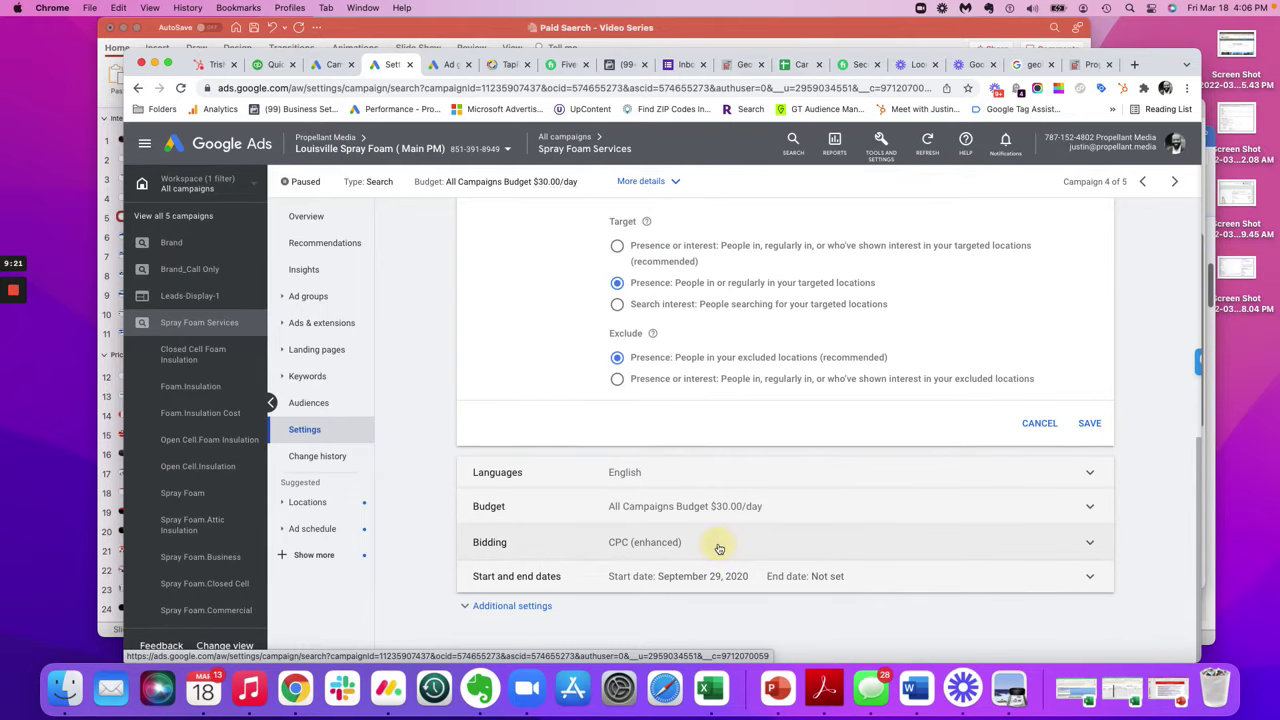
Review the campaign's bidding strategy without changing it, and expand the additional settings to check them
click(716, 546)
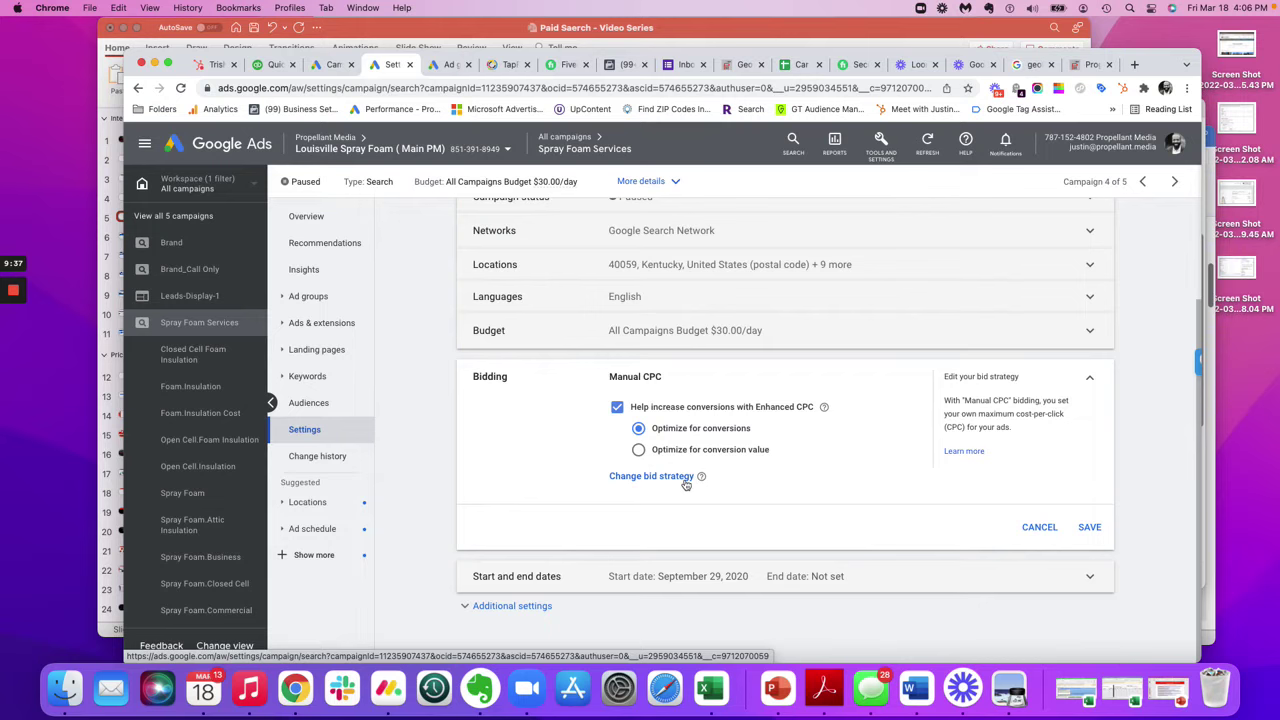
click(1039, 527)
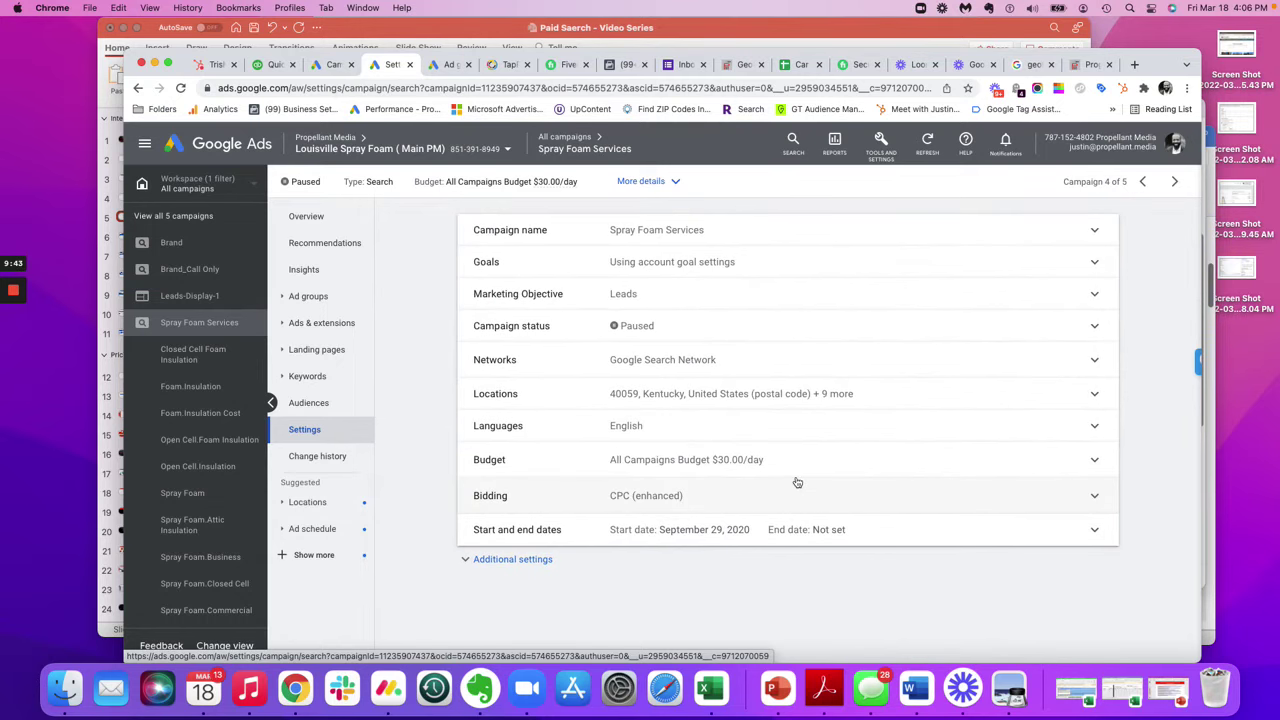
click(513, 559)
scroll(600, 520, down, 2)
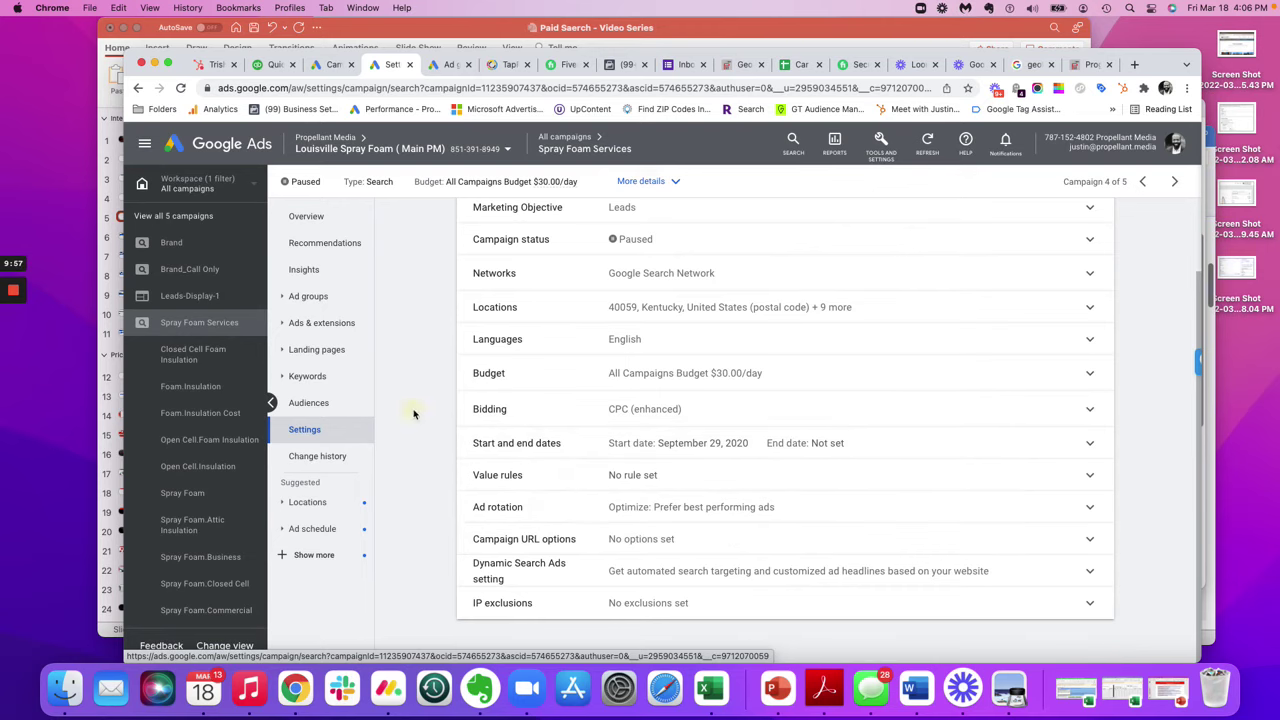
Switch to PowerPoint to check the next items on the audit checklist slide, and return to Google Ads in Chrome
click(758, 33)
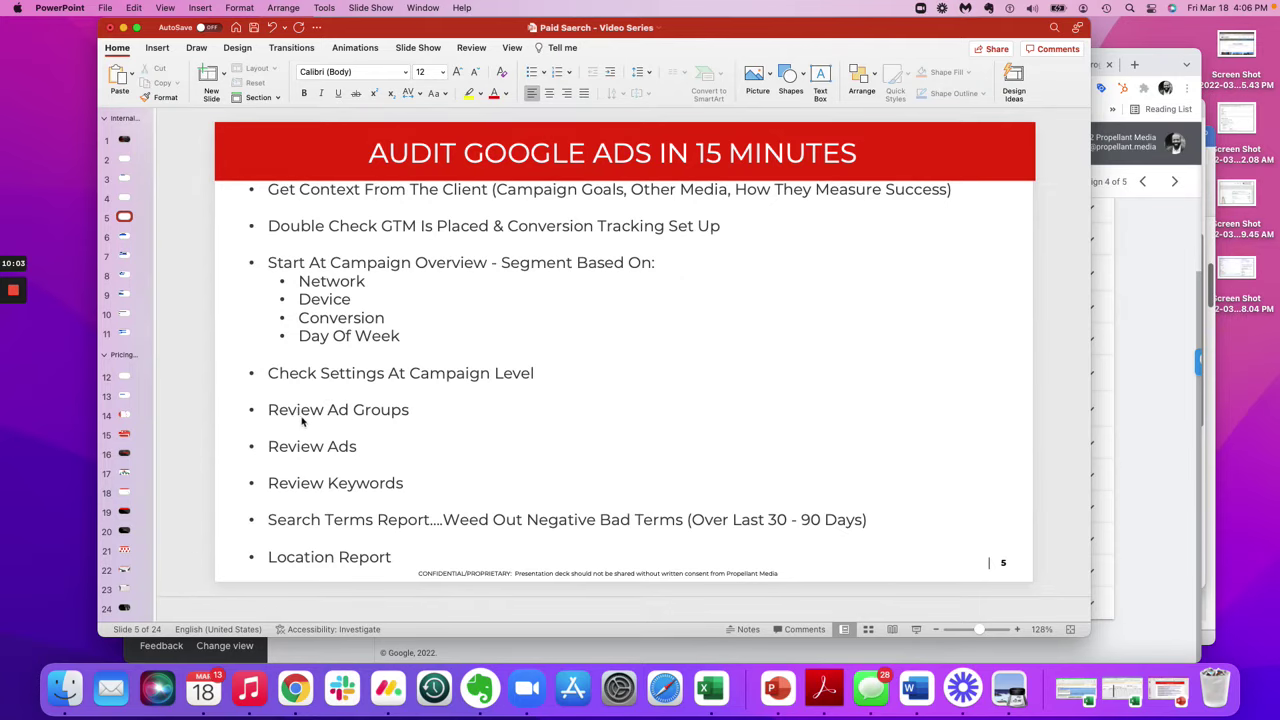
click(1132, 380)
click(403, 359)
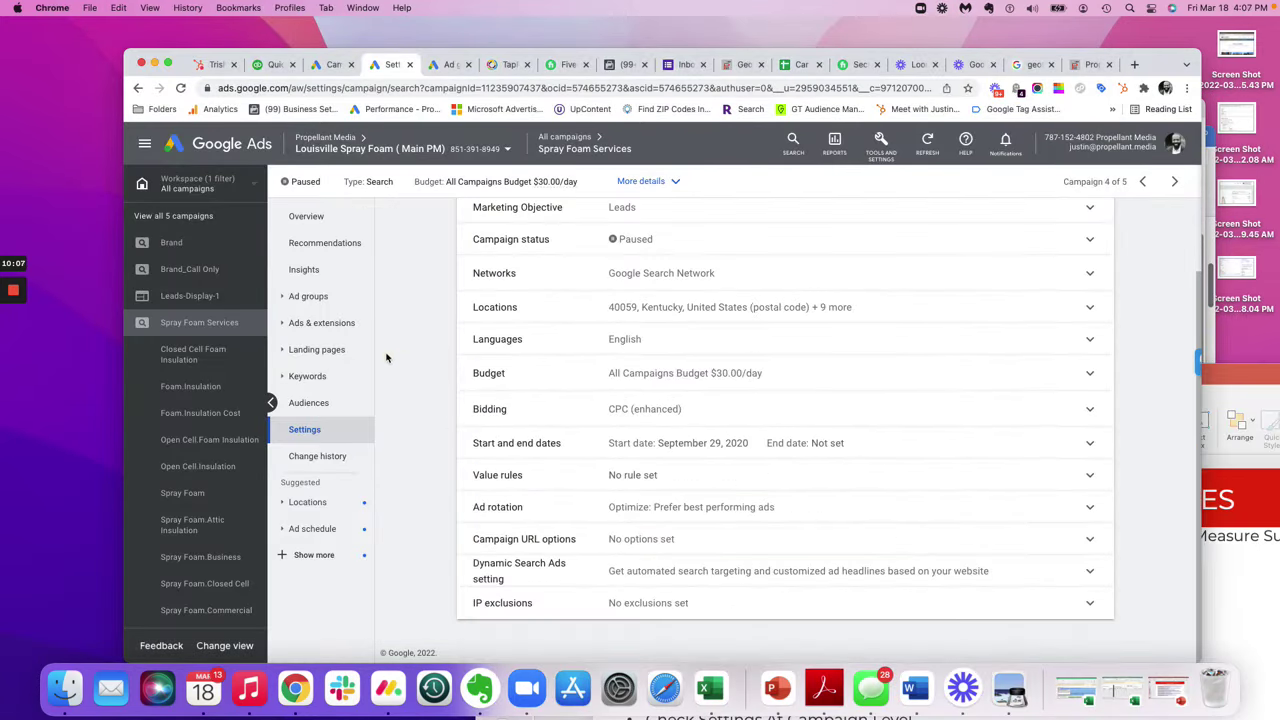
Open the ad groups of the Spray Foam Services campaign and review their clicks, CTR, cost and conversions
click(284, 298)
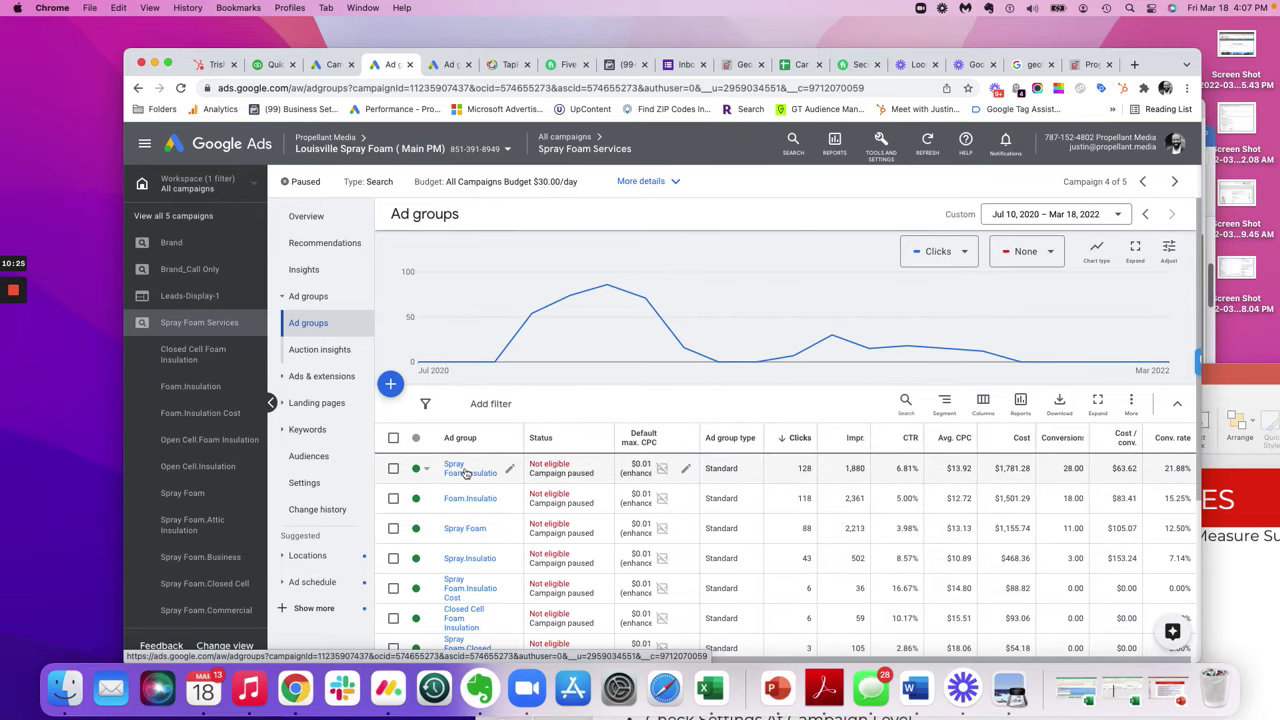
scroll(757, 499, down, 1)
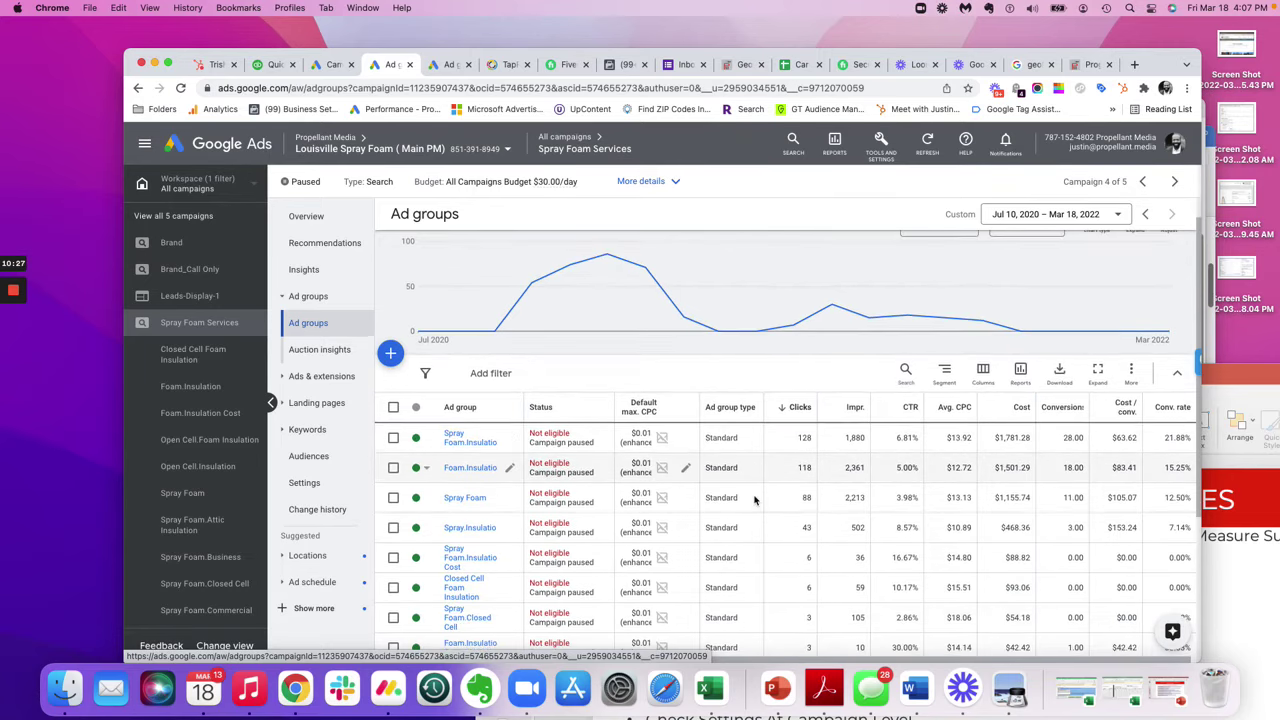
scroll(757, 499, up, 1)
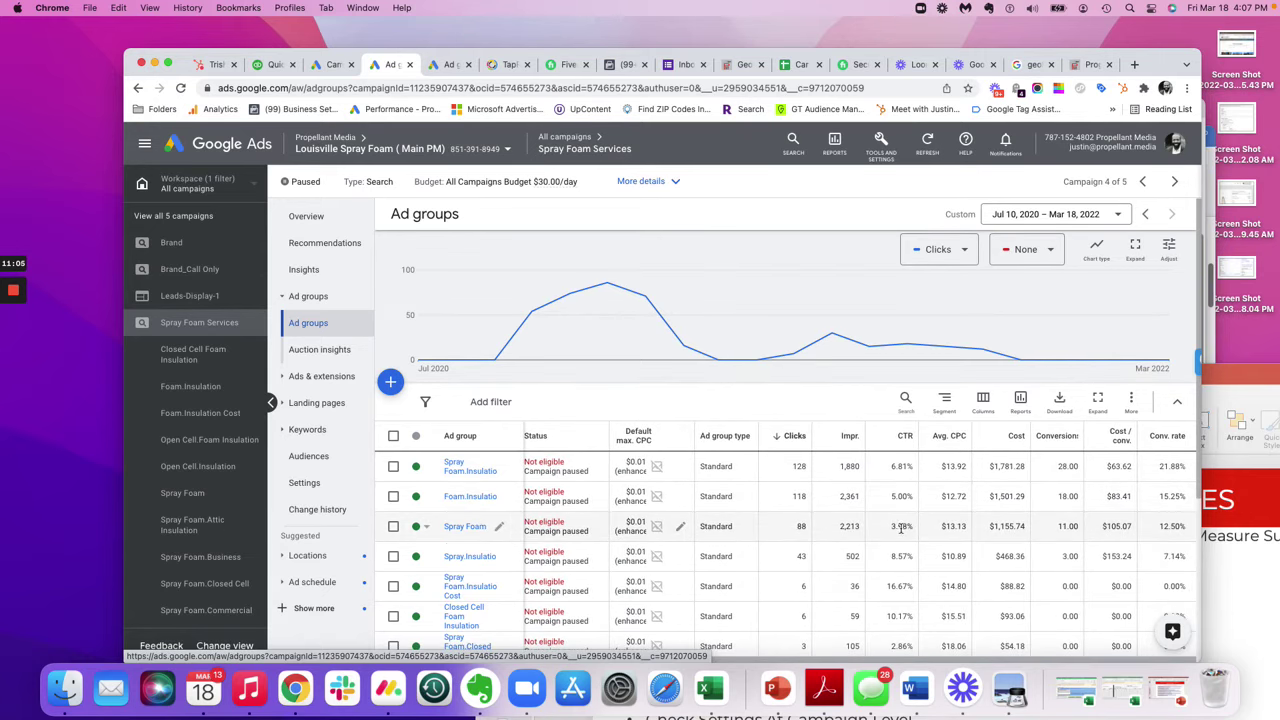
scroll(992, 570, down, 2)
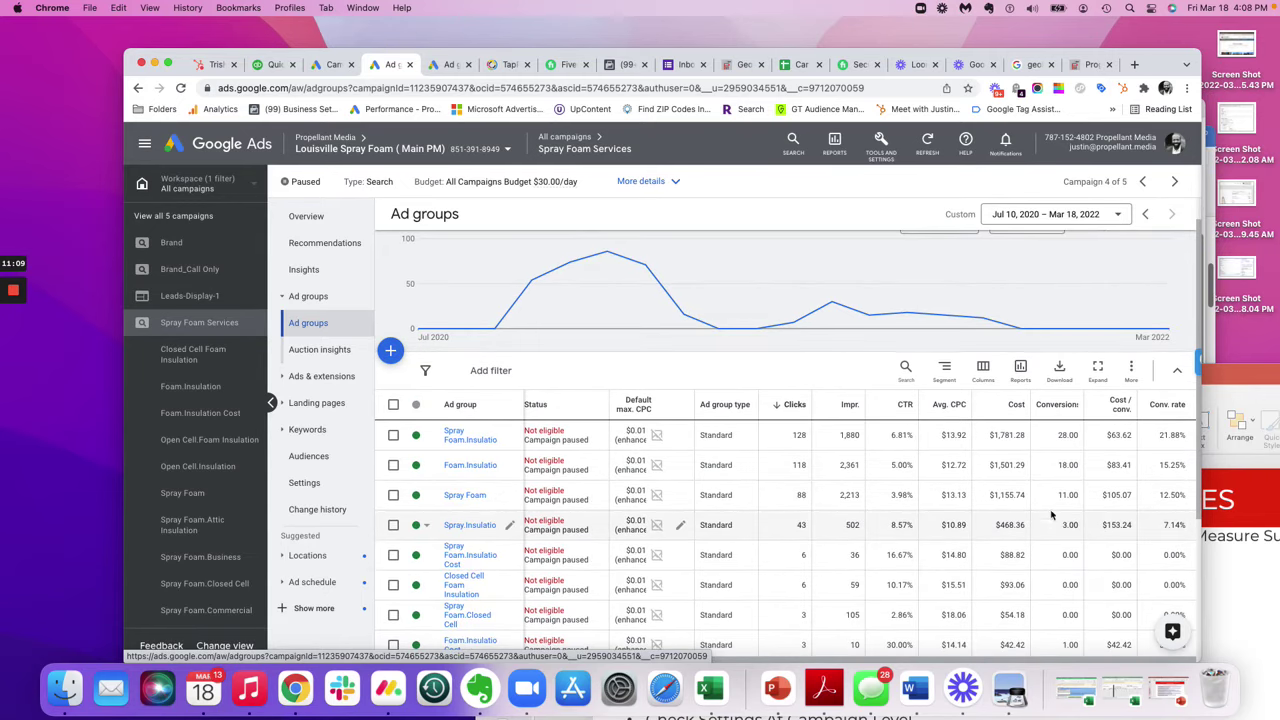
scroll(1060, 480, up, 2)
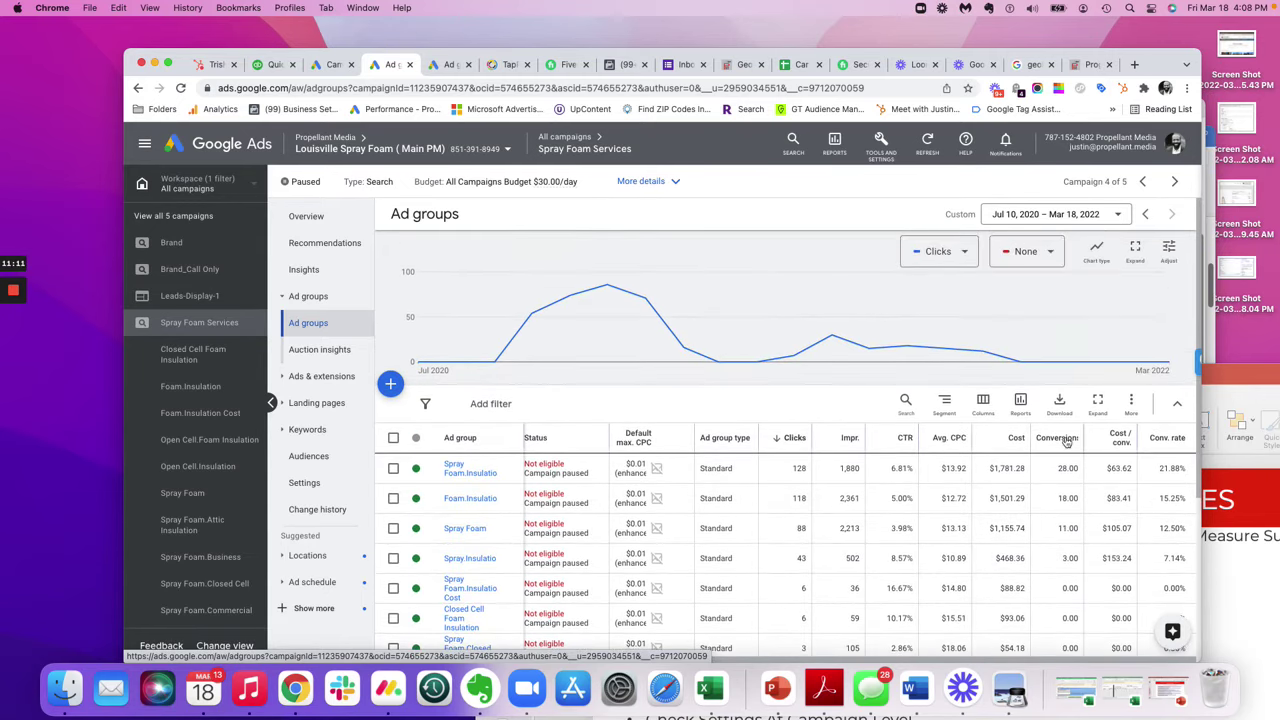
Open the Spray Foam.Insulation ad group and display its ads to review their copy and performance
click(453, 479)
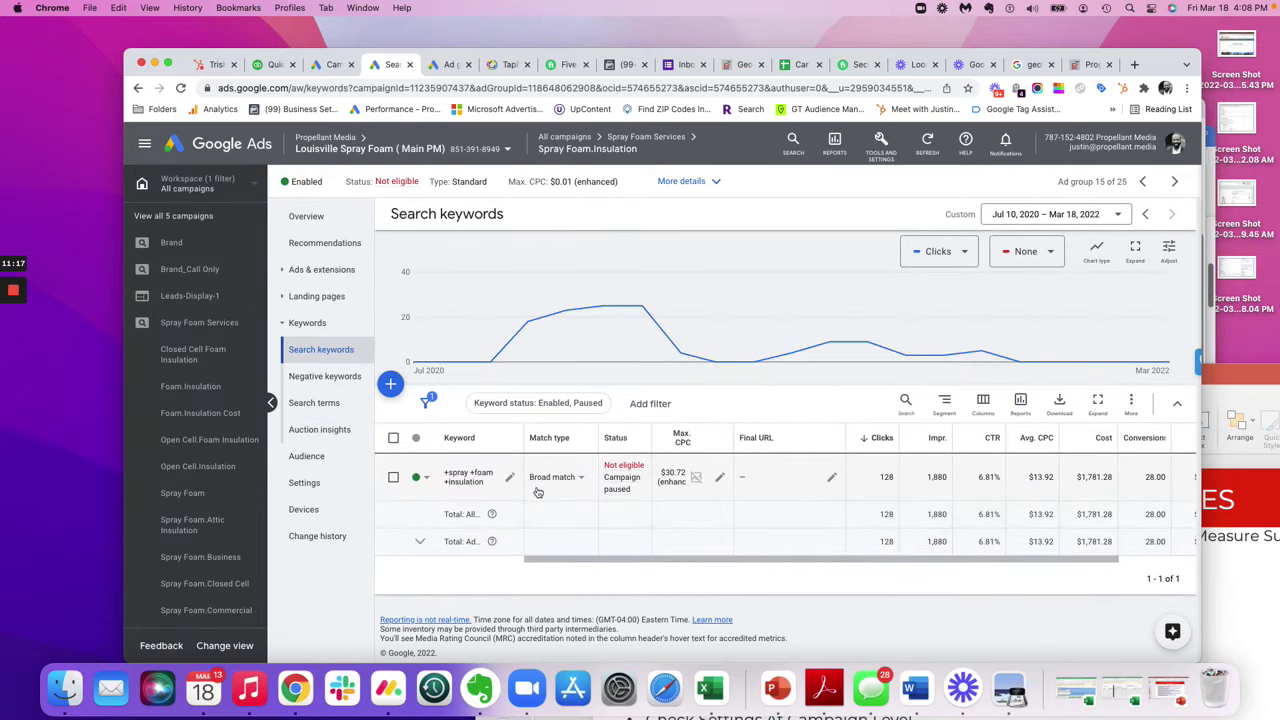
click(283, 276)
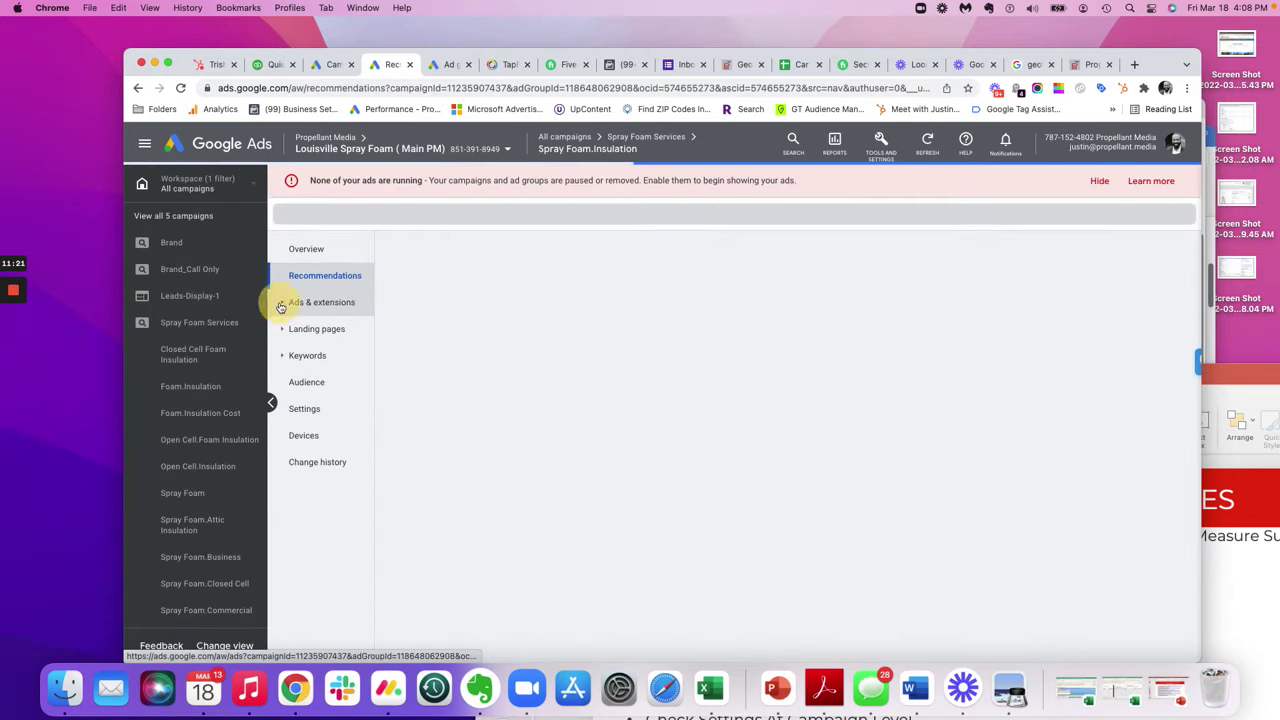
click(281, 304)
click(299, 329)
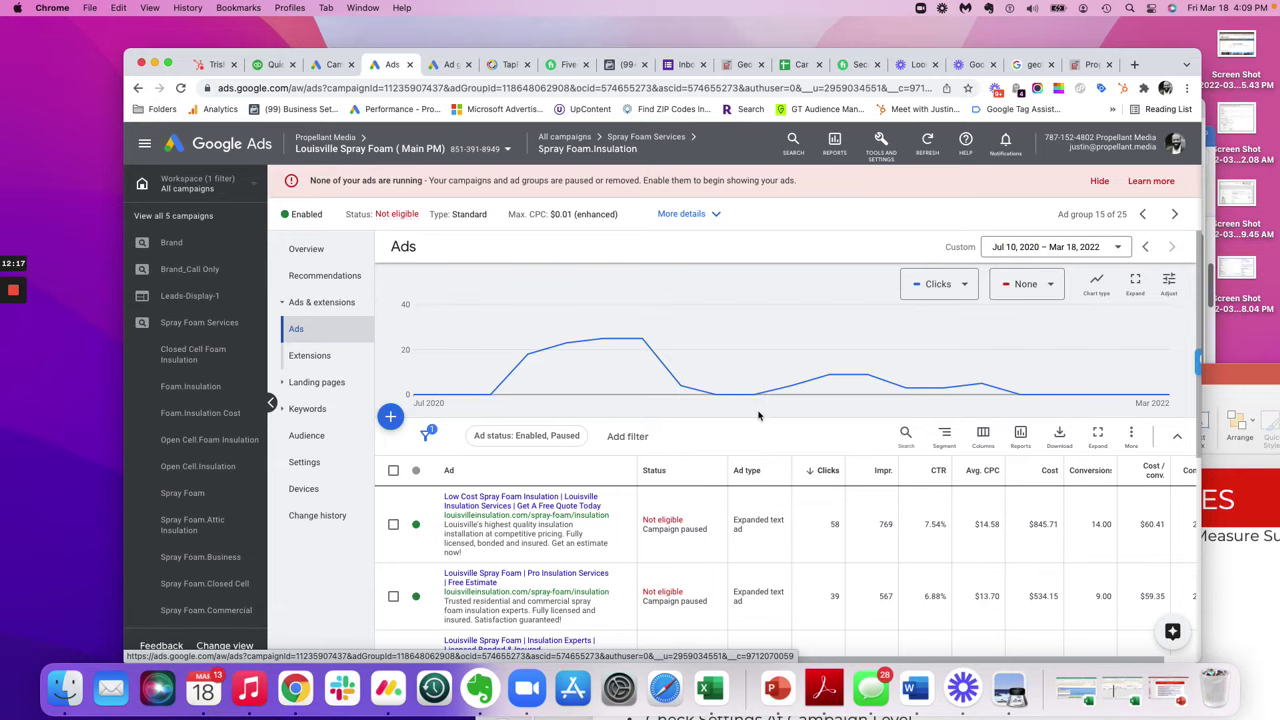
Bring the PowerPoint checklist slide fully into view to check the remaining audit items, and return to Google Ads
click(1236, 374)
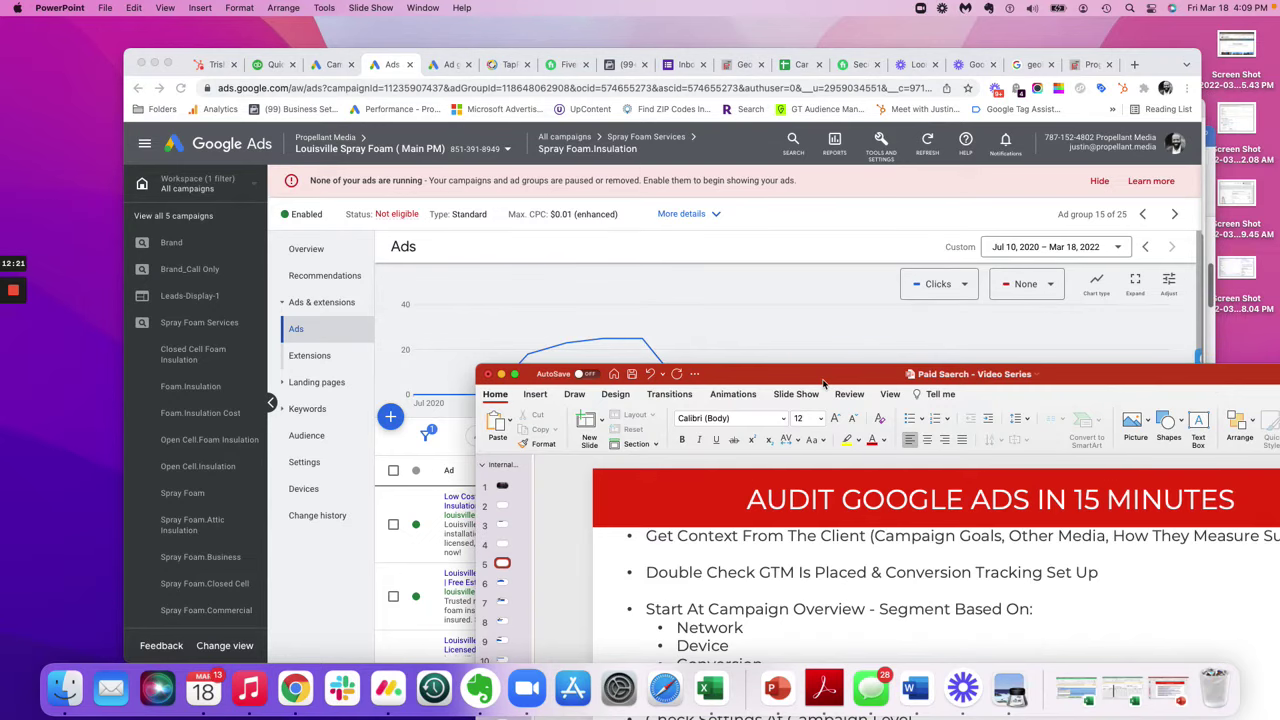
drag(824, 384, 667, 85)
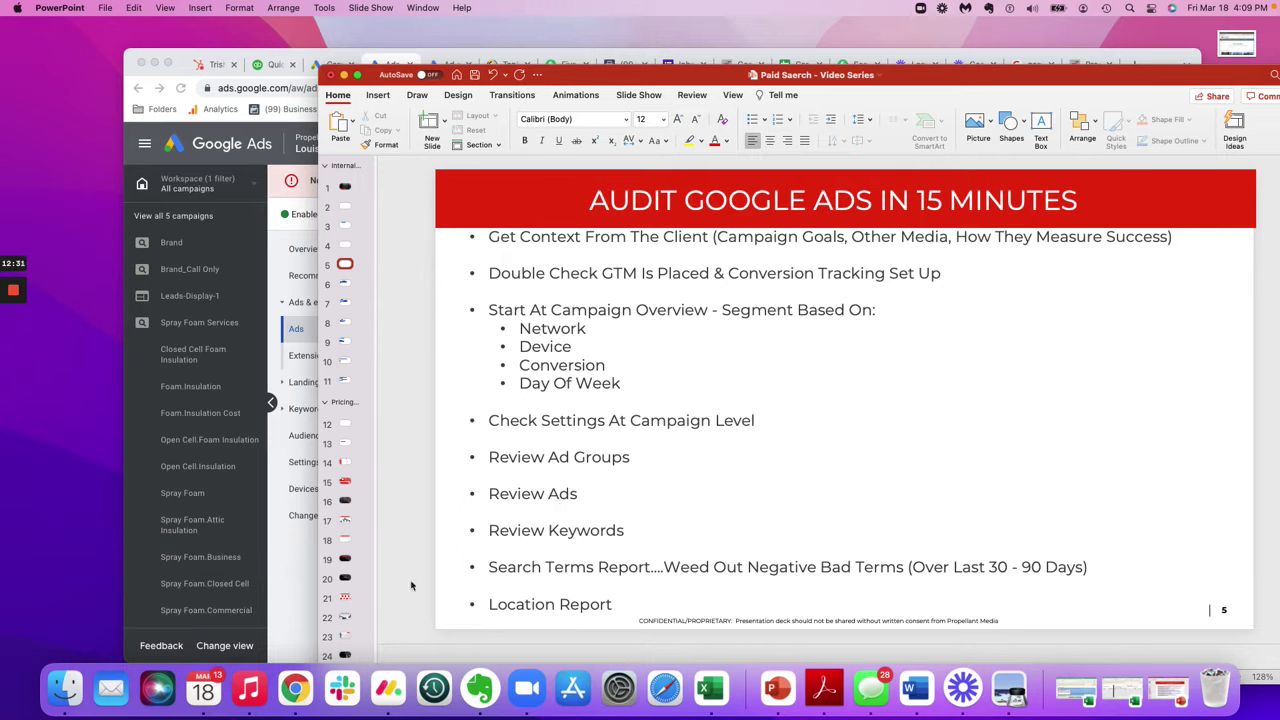
click(302, 551)
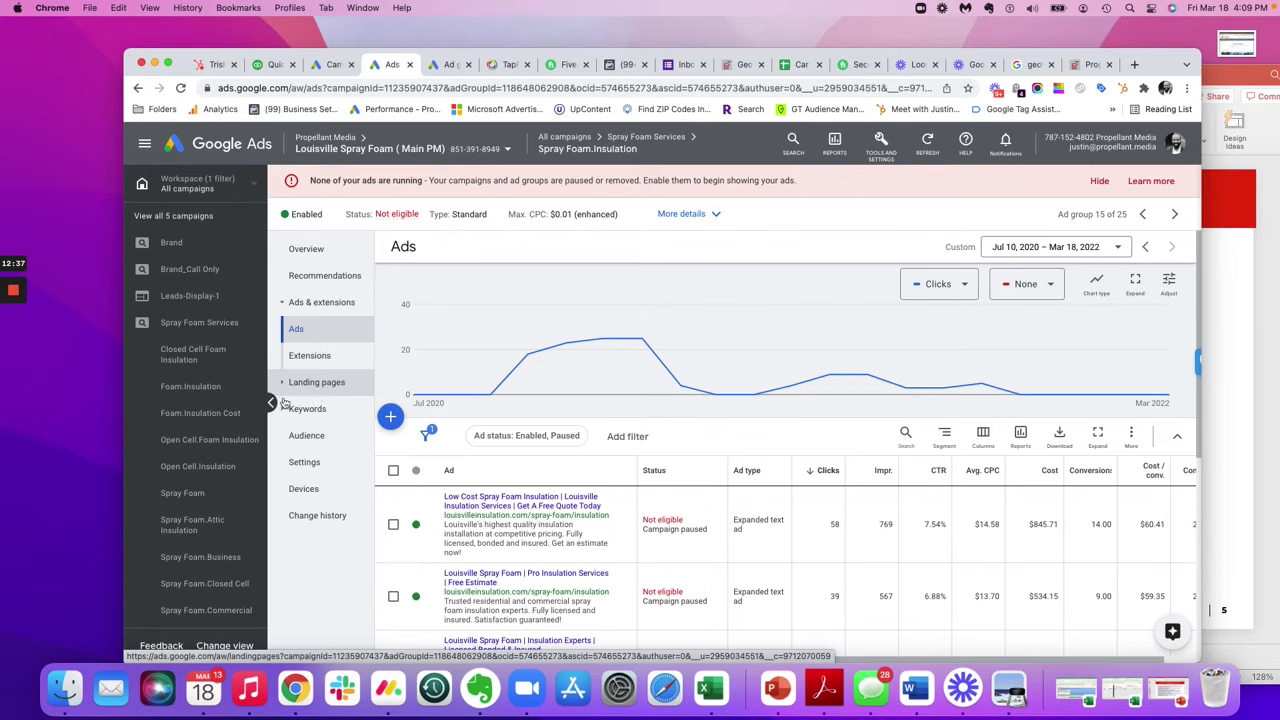
Open the search keywords of the Spray Foam.Insulation ad group and review the list
click(290, 409)
click(303, 444)
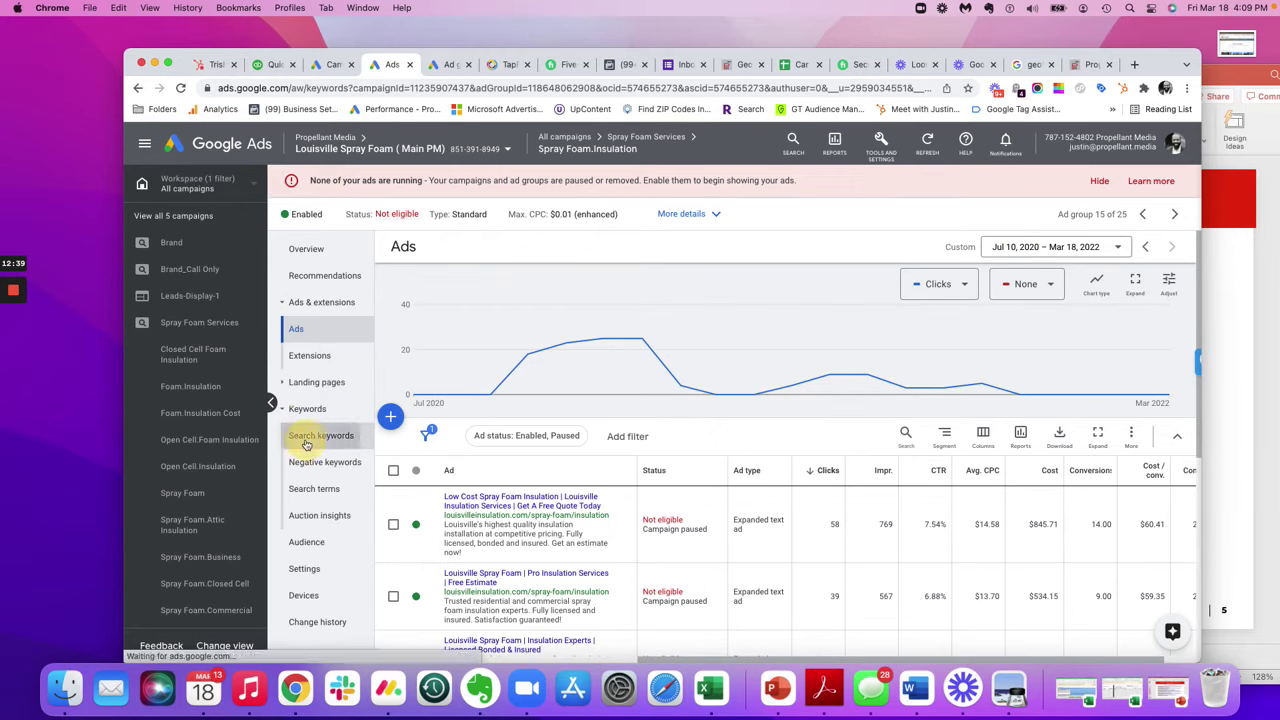
scroll(692, 438, down, 1)
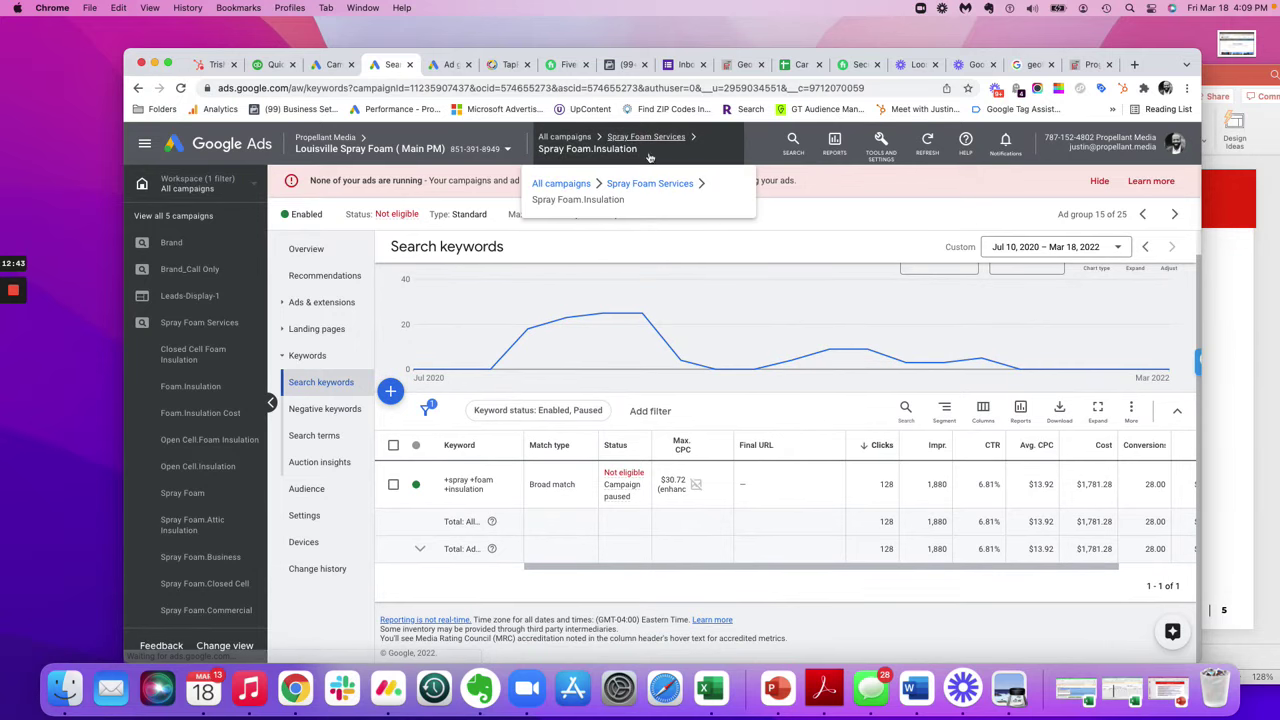
Show the search keywords for the whole Spray Foam Services campaign and review their match types, ad groups, clicks and costs
click(628, 140)
scroll(686, 452, down, 2)
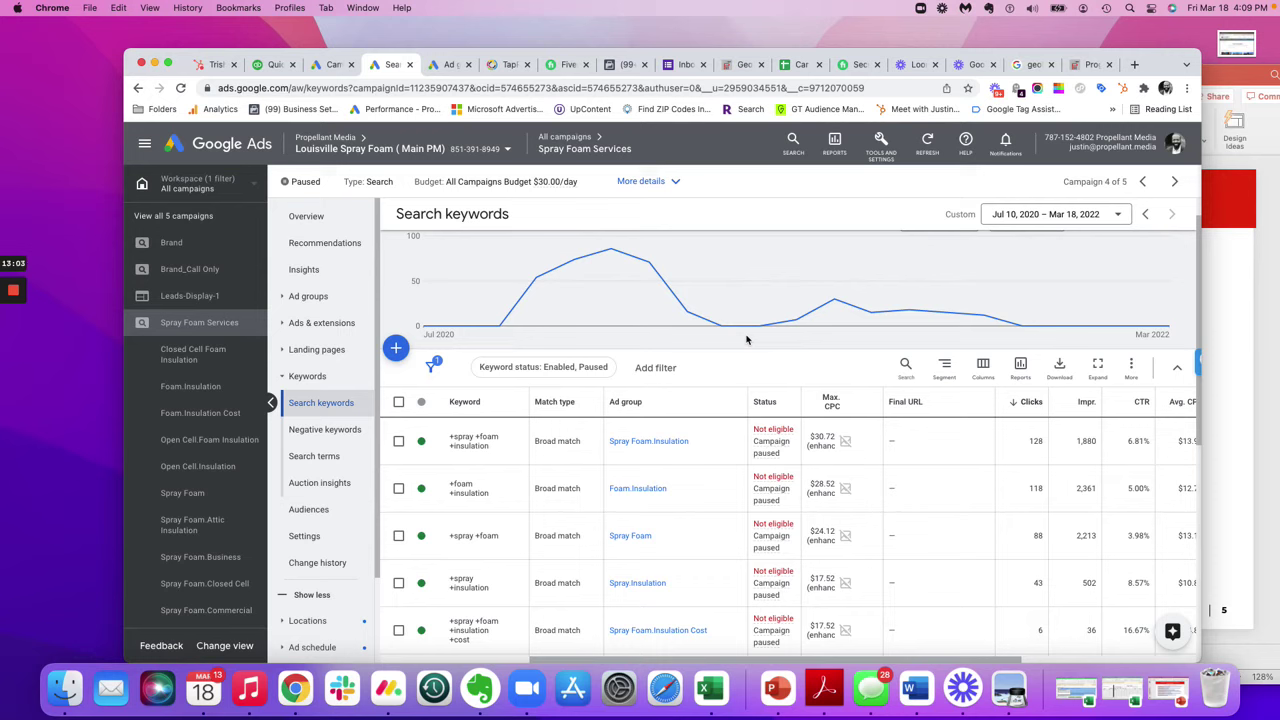
scroll(946, 482, right, 3)
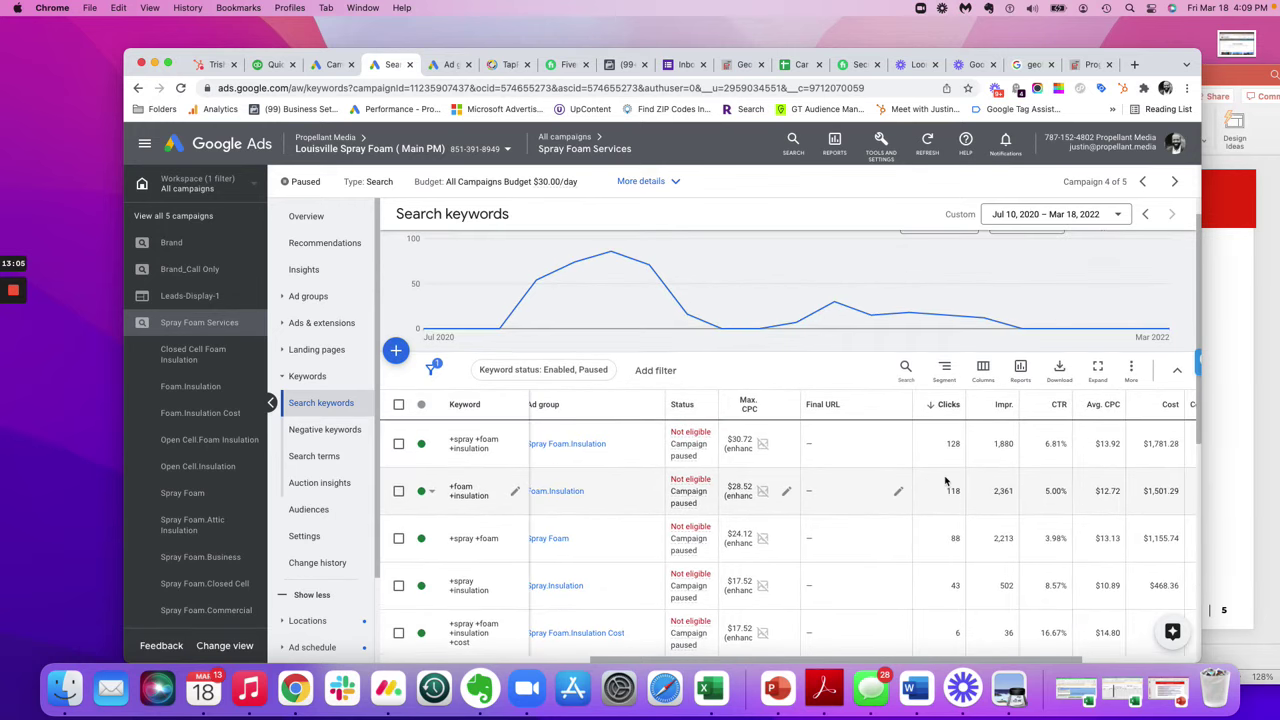
scroll(945, 480, left, 3)
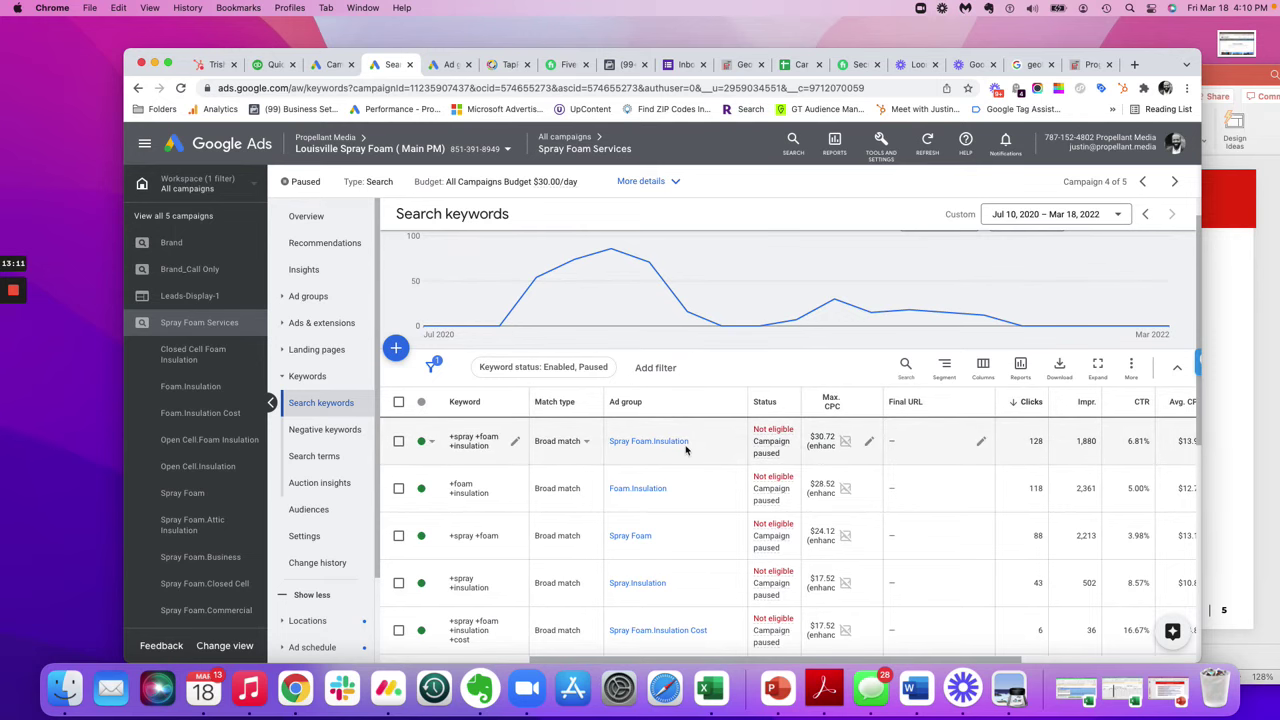
scroll(700, 470, down, 2)
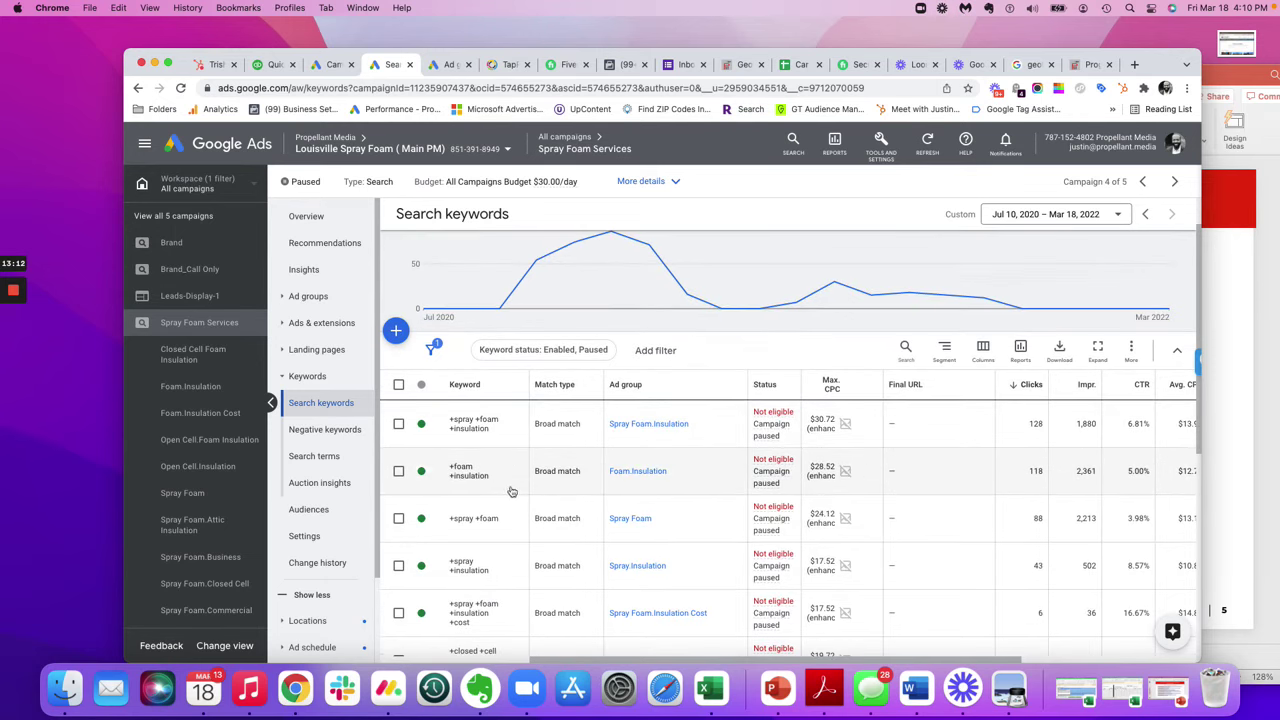
Open the search terms report of the Spray Foam Services campaign and review the terms' match types, clicks and costs
click(306, 459)
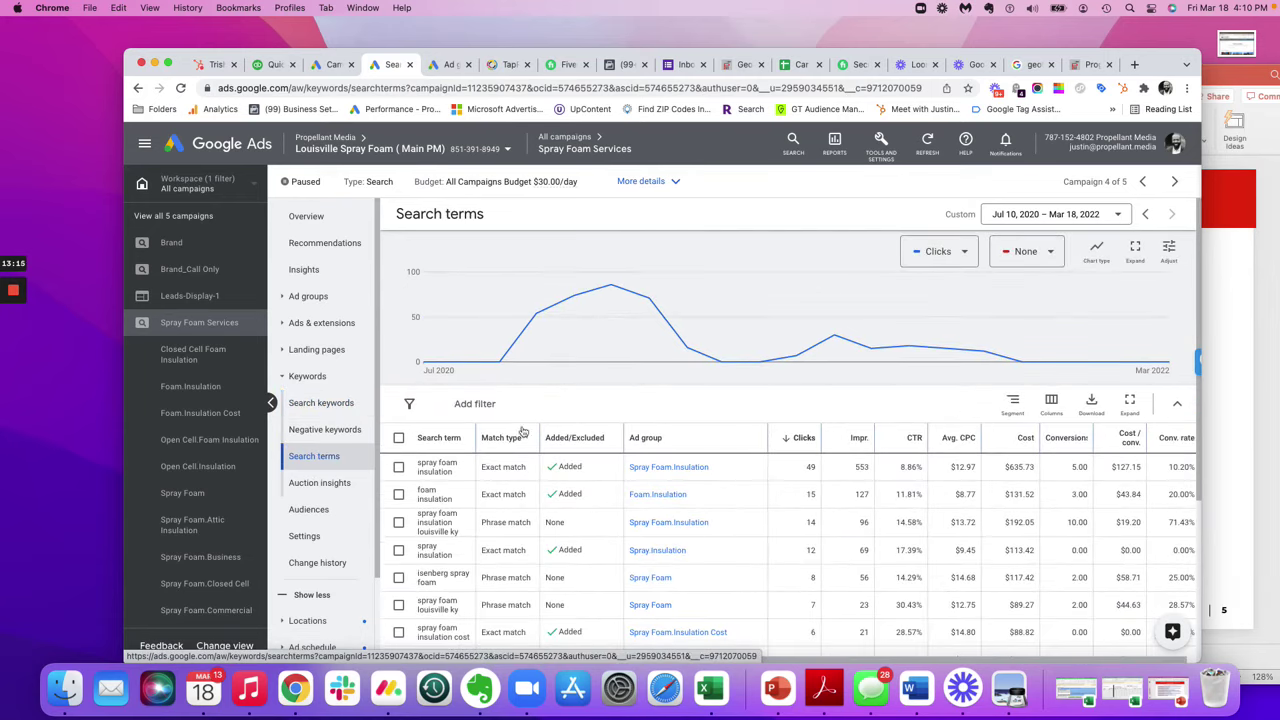
scroll(726, 397, down, 2)
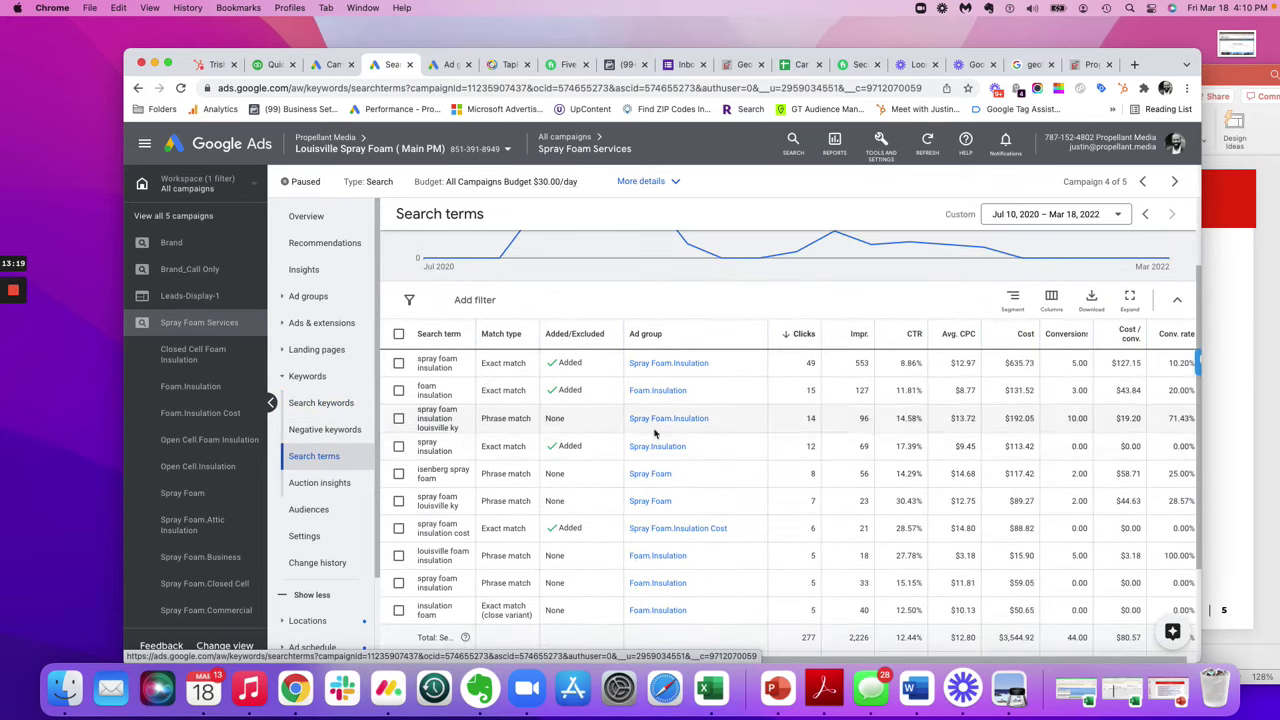
scroll(732, 442, down, 1)
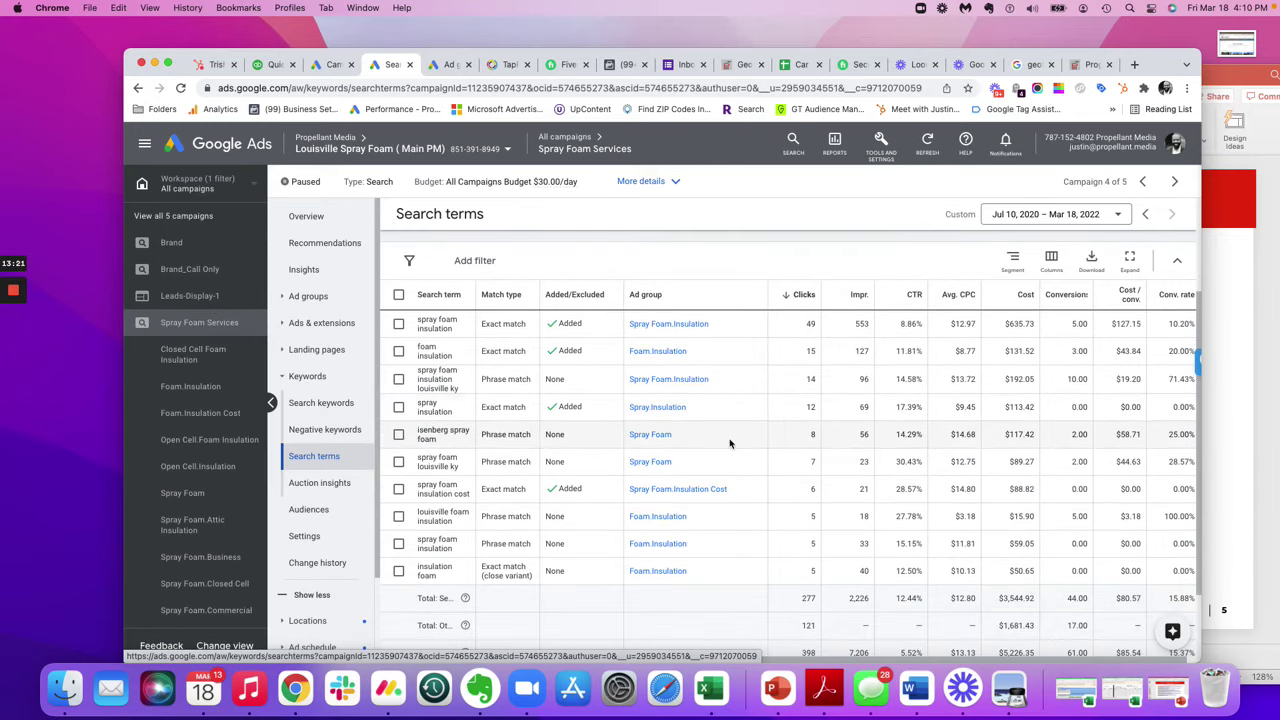
Show 200 rows per page in the search terms report and review the longer list for irrelevant terms
scroll(730, 443, down, 3)
click(978, 586)
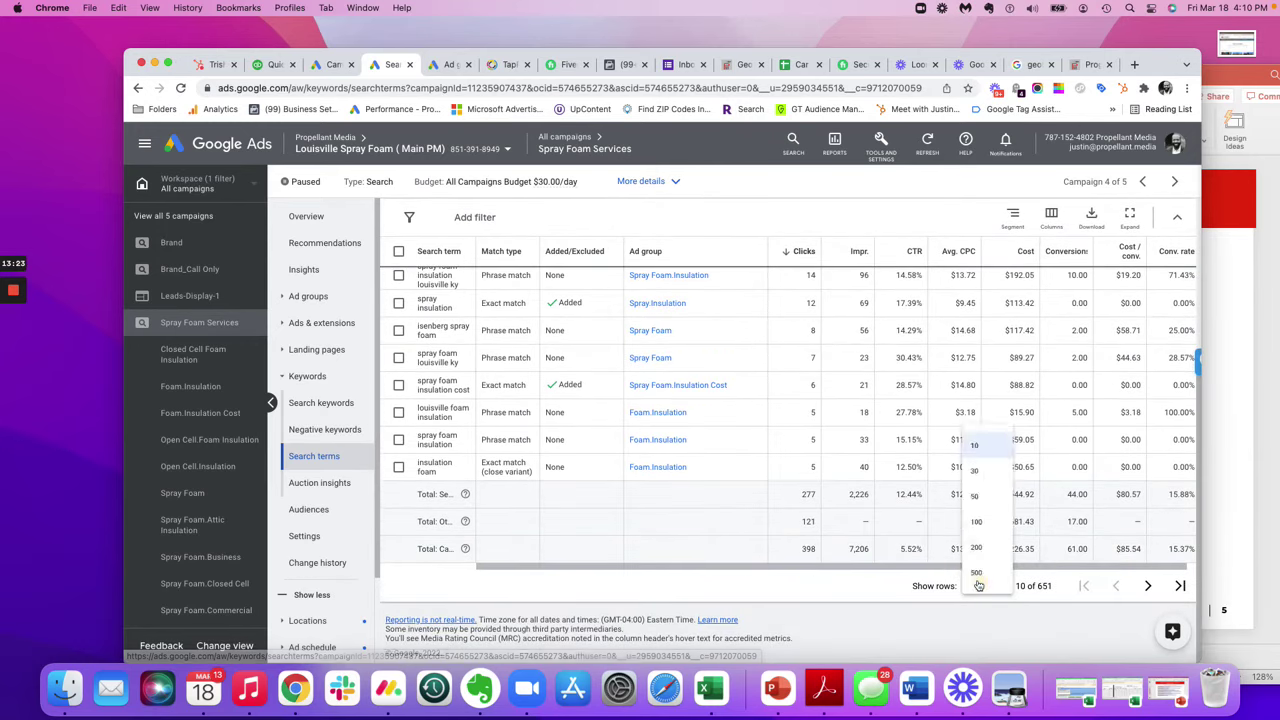
click(986, 526)
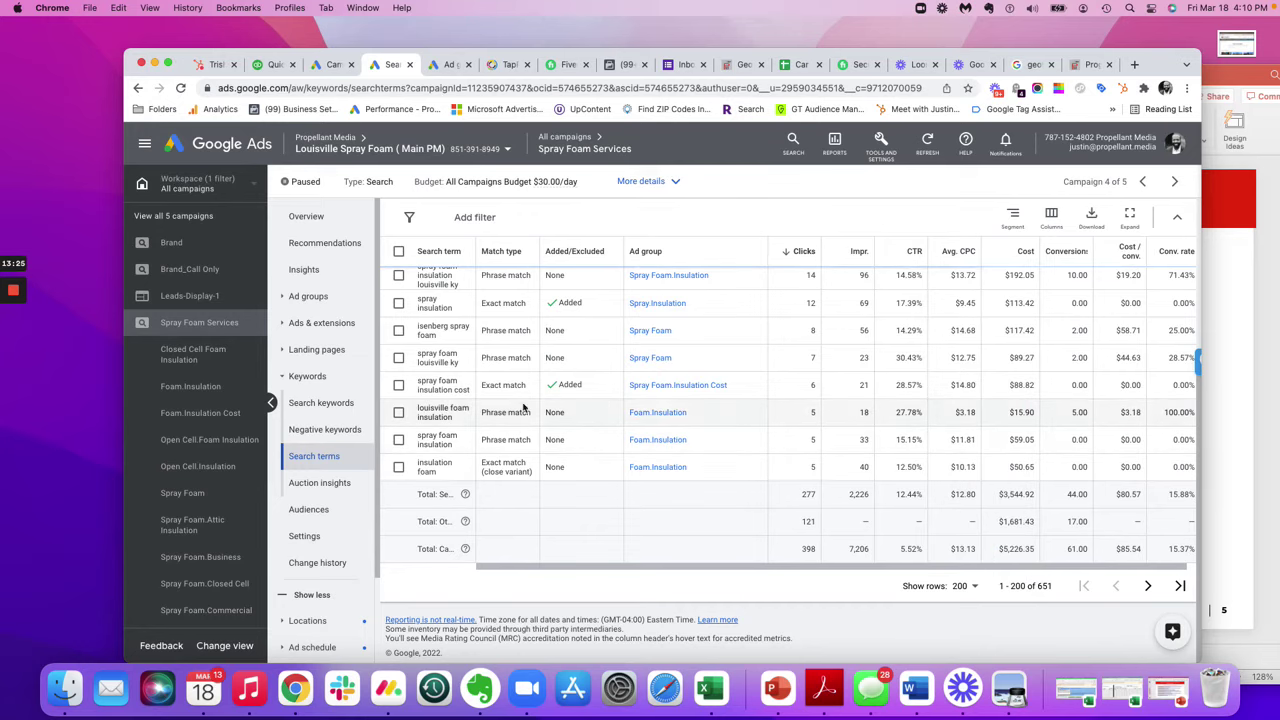
scroll(620, 420, down, 6)
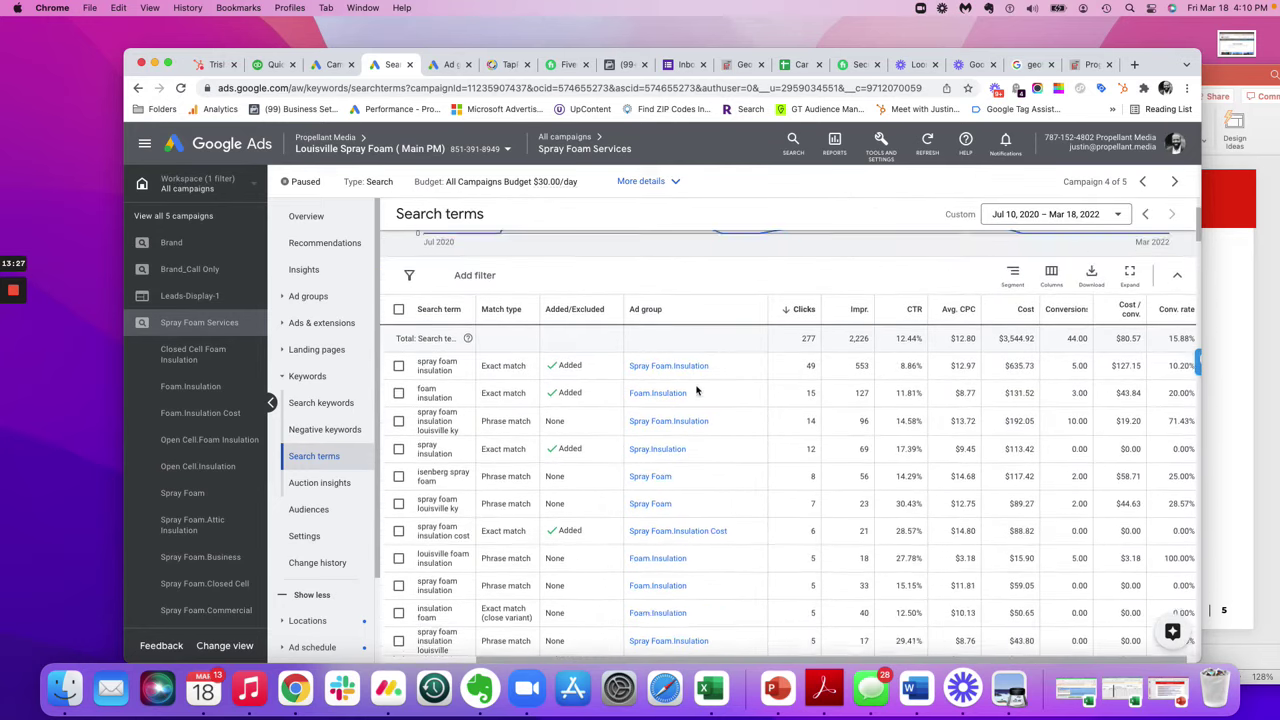
scroll(540, 540, down, 1)
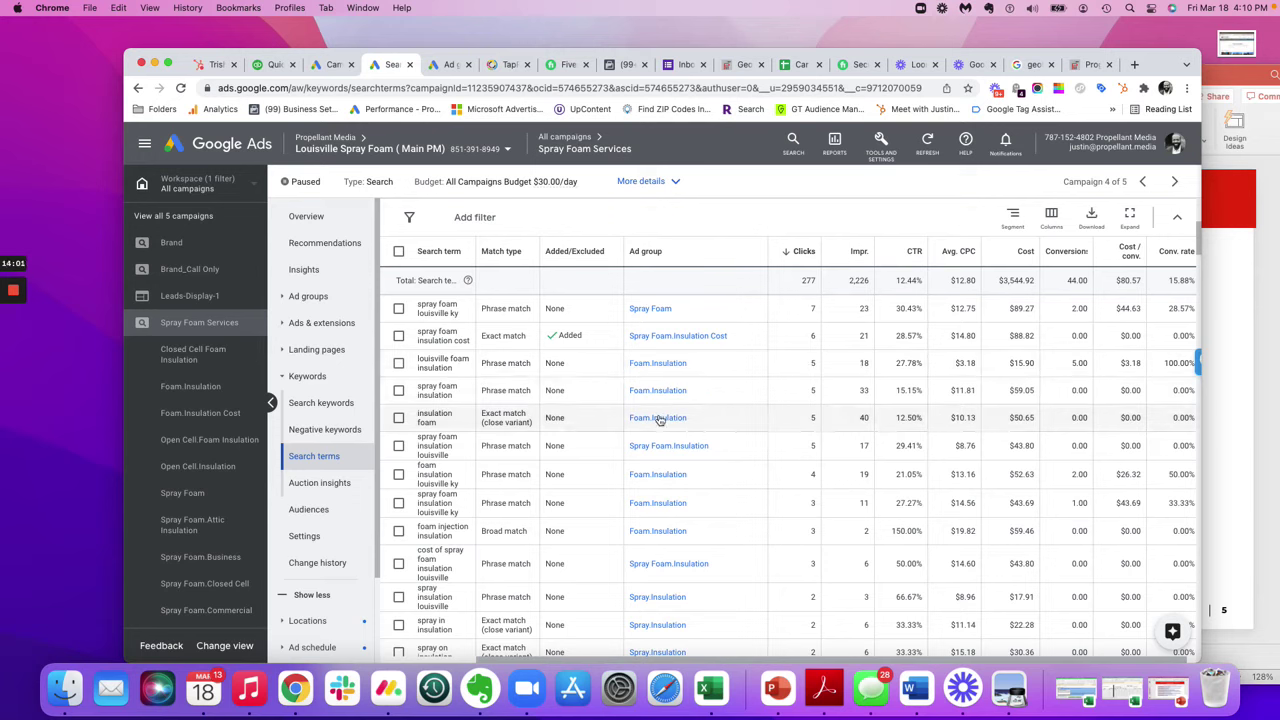
Check the PowerPoint audit checklist for the search terms item, and return to the beginning of the search terms list in Google Ads
click(1245, 358)
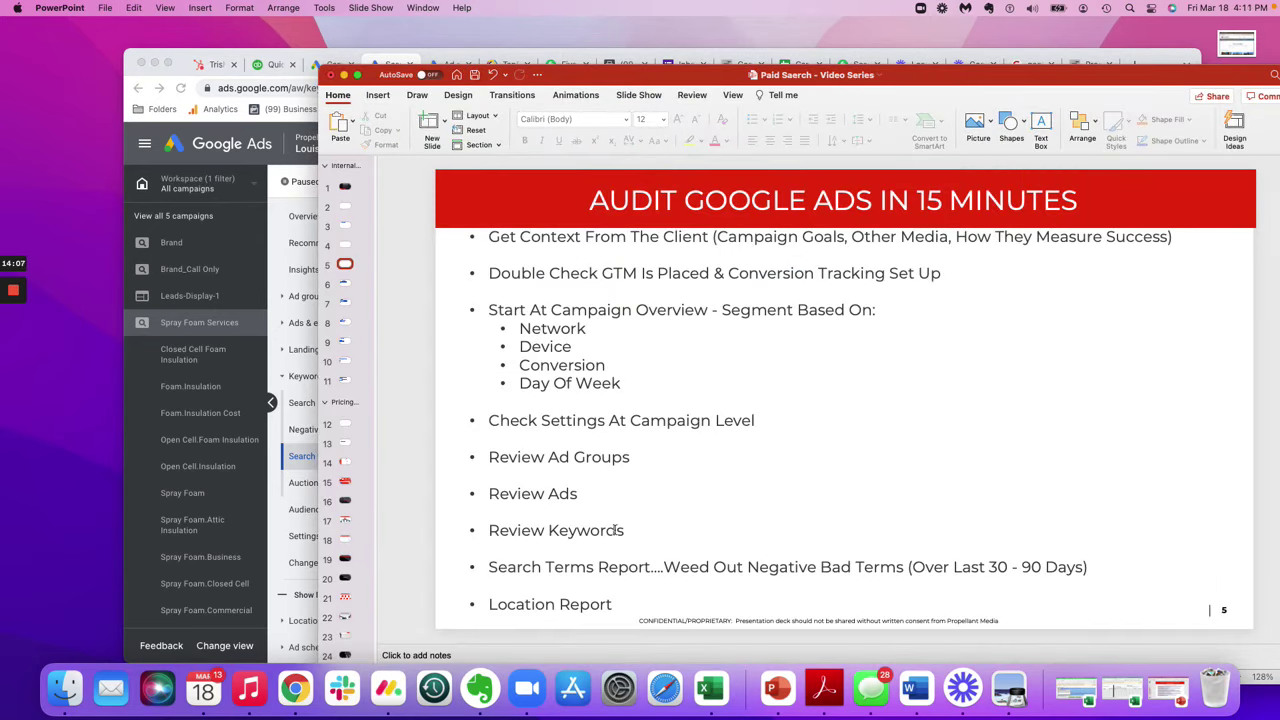
click(278, 466)
scroll(670, 392, up, 1)
scroll(670, 392, up, 3)
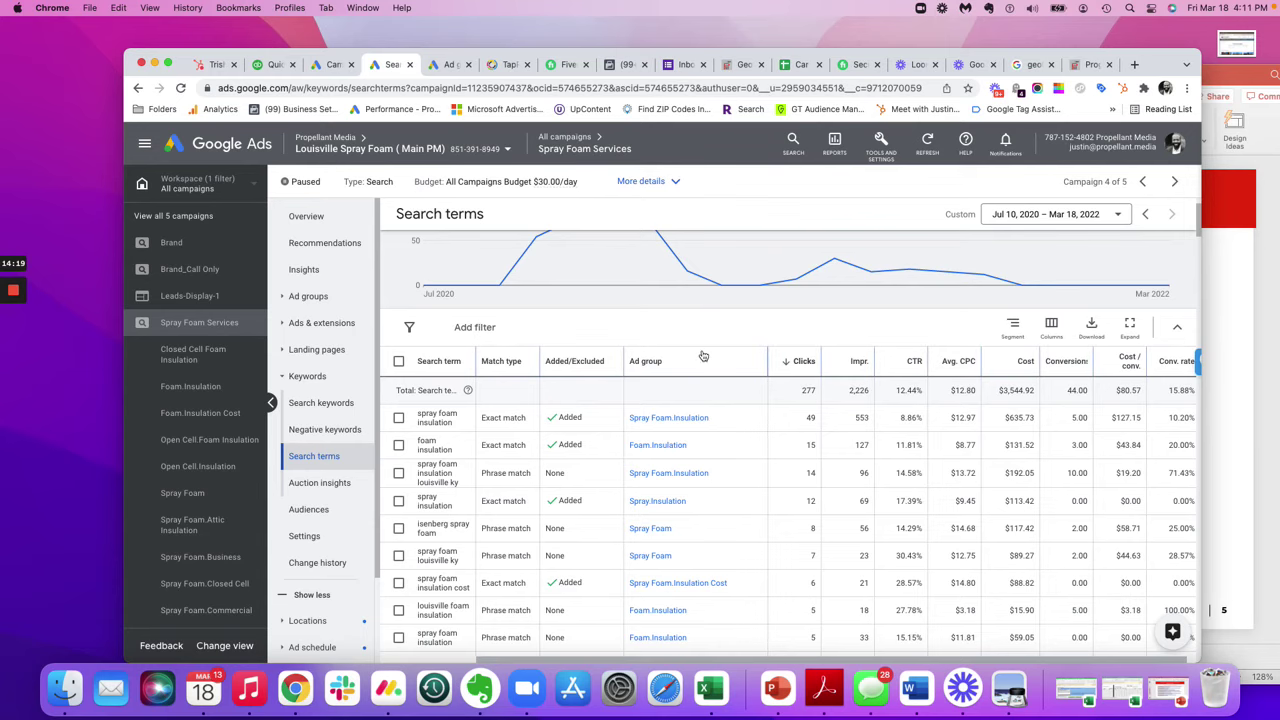
Check the last item on the PowerPoint checklist, and open the campaign's Locations report in Google Ads to review the targeted postal codes
click(1235, 398)
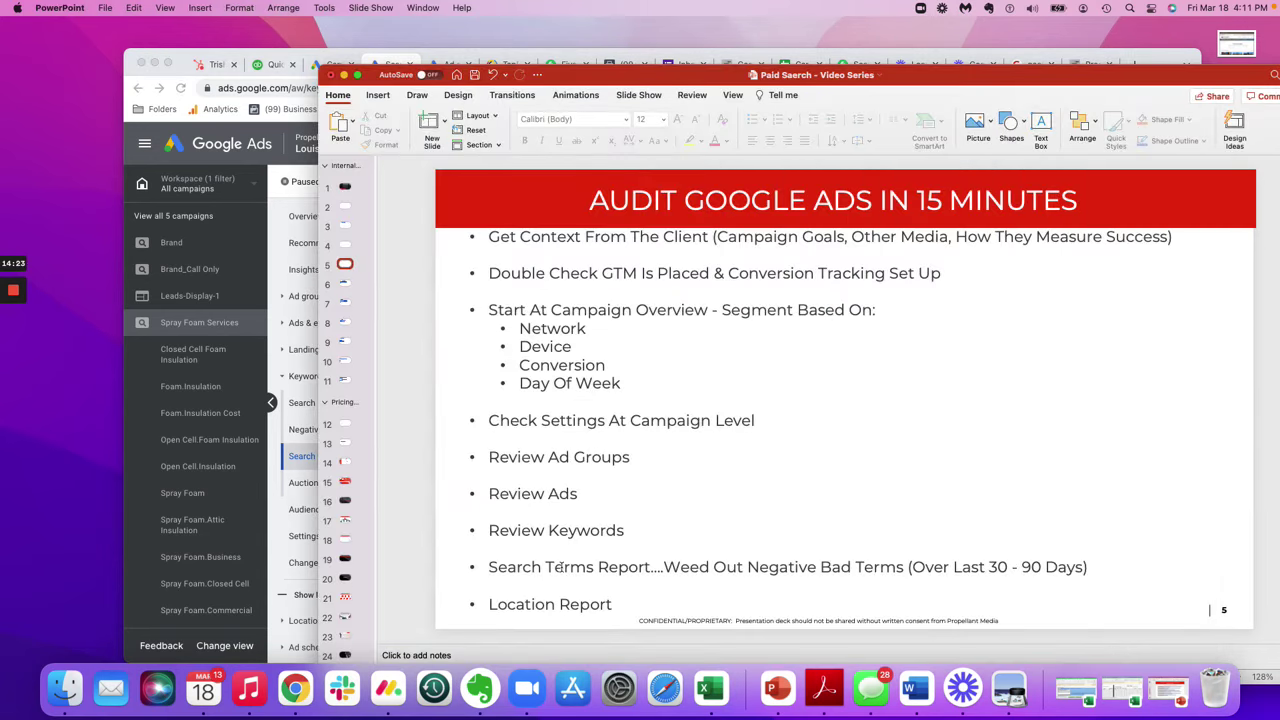
click(279, 462)
scroll(325, 470, down, 3)
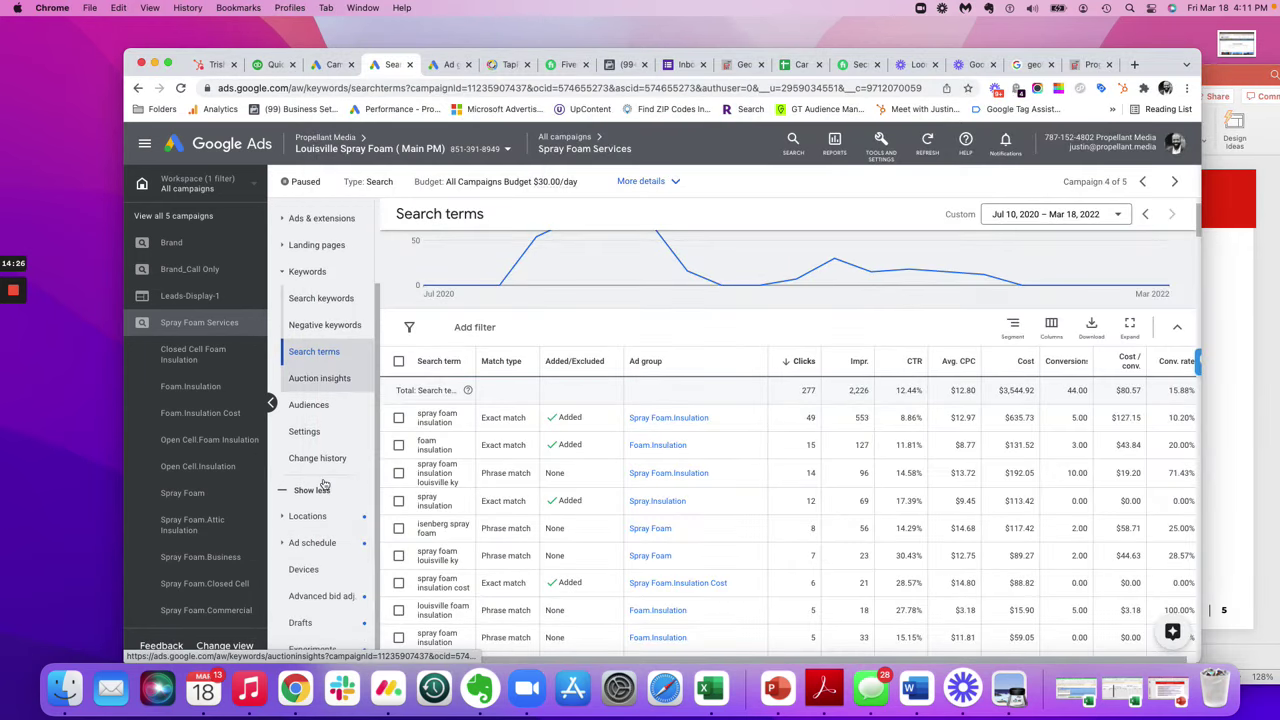
click(284, 517)
click(305, 542)
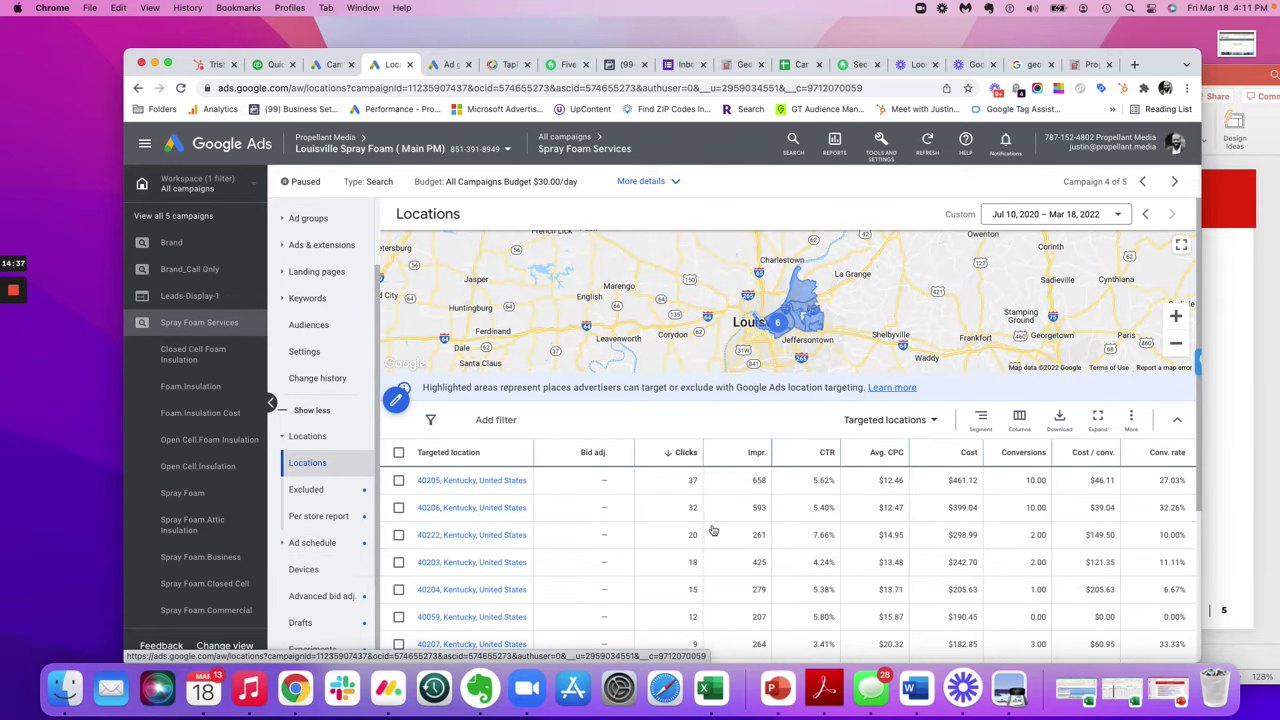
scroll(712, 530, down, 2)
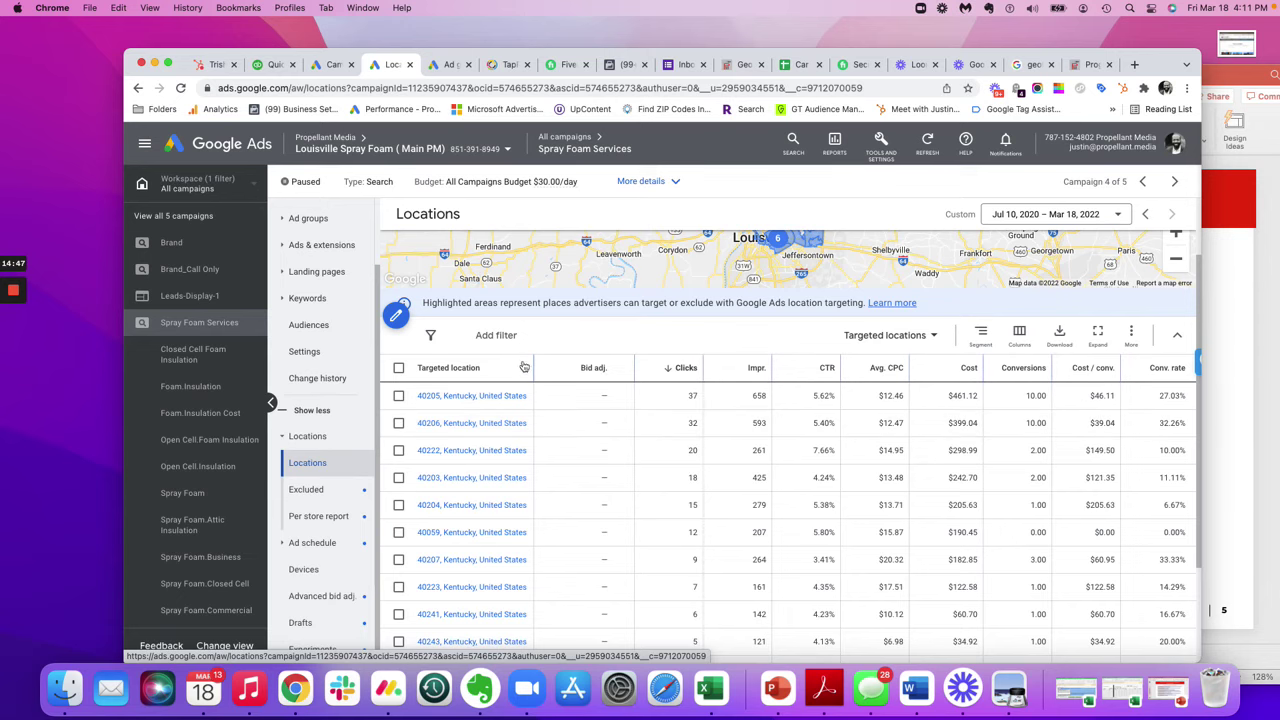
Switch the Locations report to matched locations and narrow the United States by cities
scroll(800, 415, up, 2)
click(916, 405)
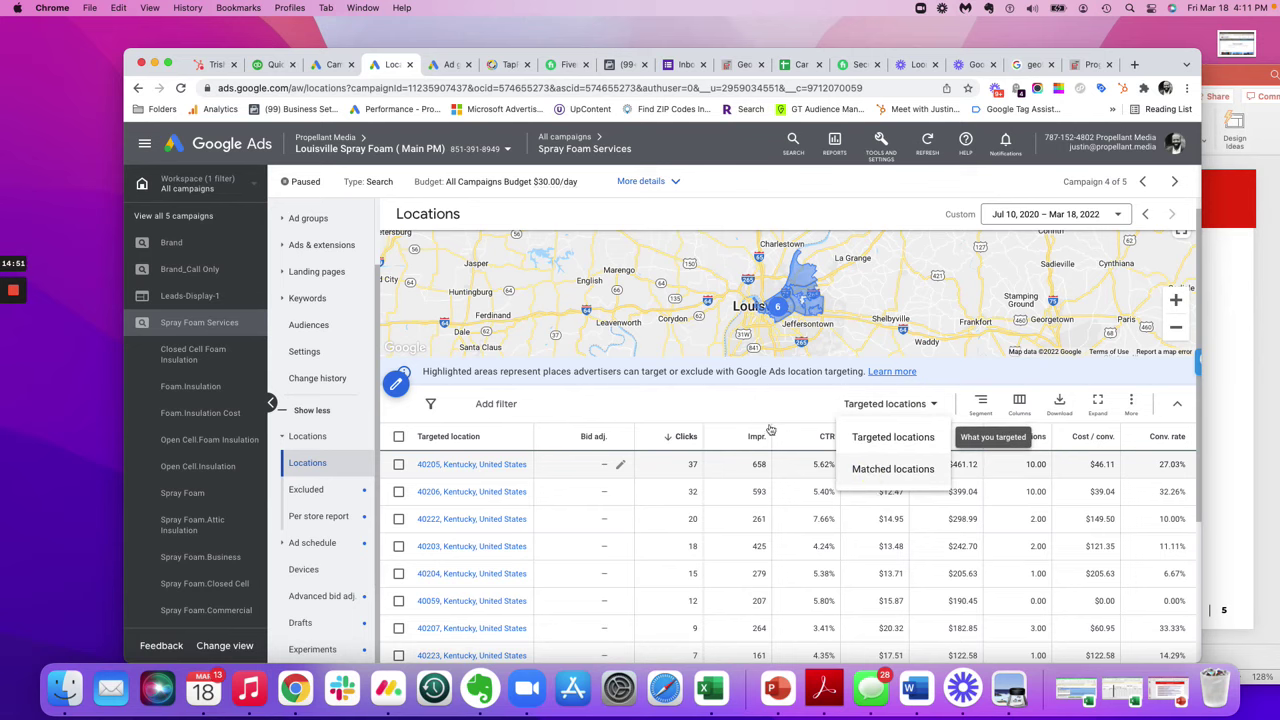
click(893, 469)
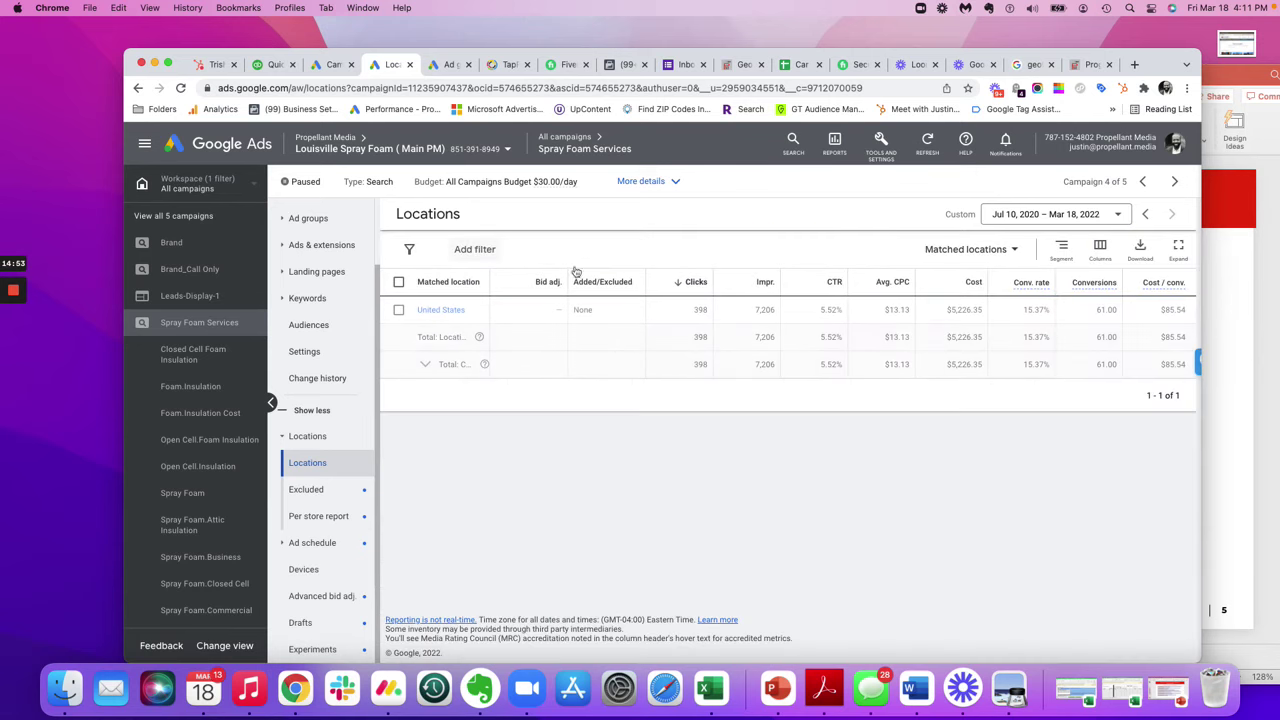
click(455, 311)
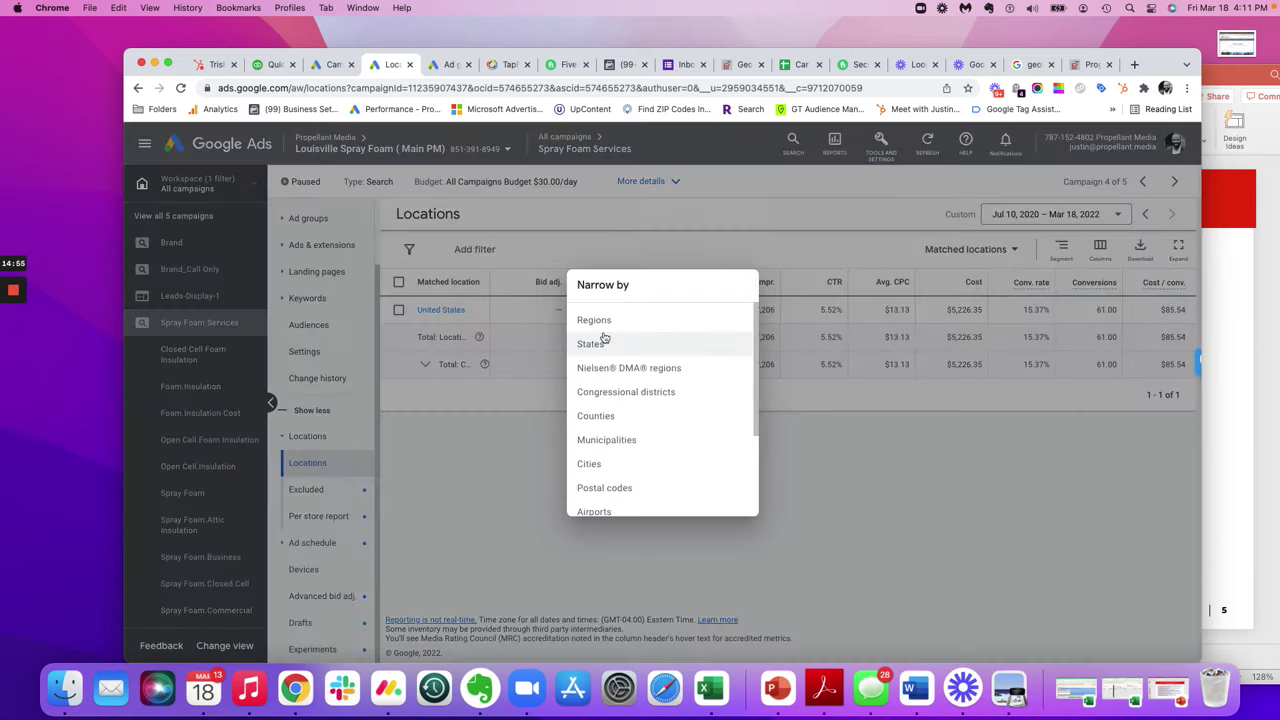
scroll(601, 425, down, 1)
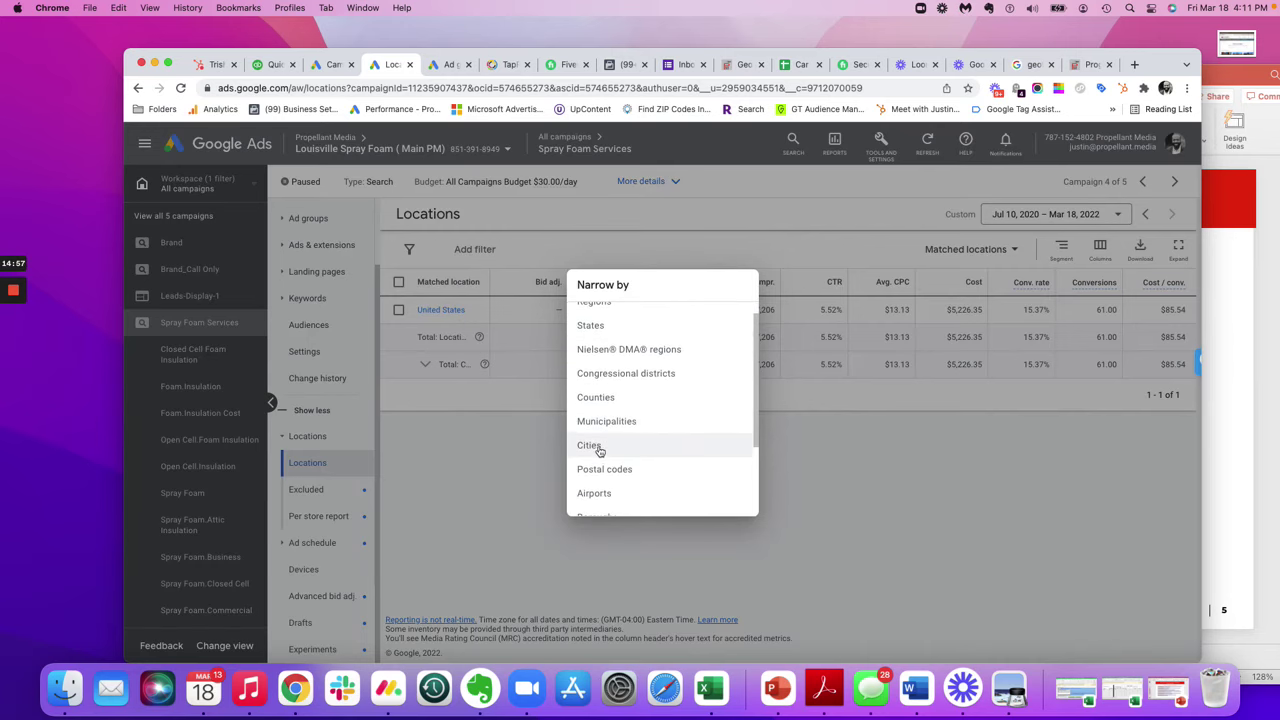
scroll(602, 428, down, 1)
click(600, 428)
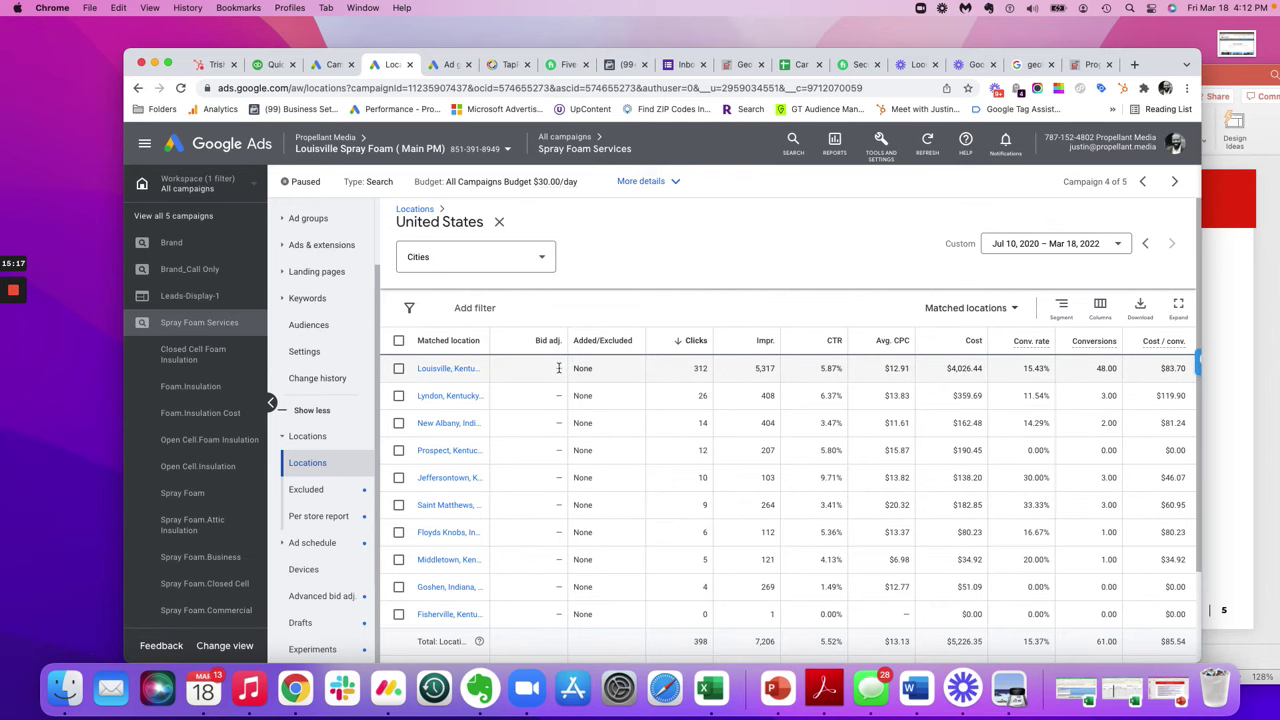
Select the Louisville location to view its exclusion and bid adjustment options, and clear the selection without changing anything
click(398, 368)
click(472, 308)
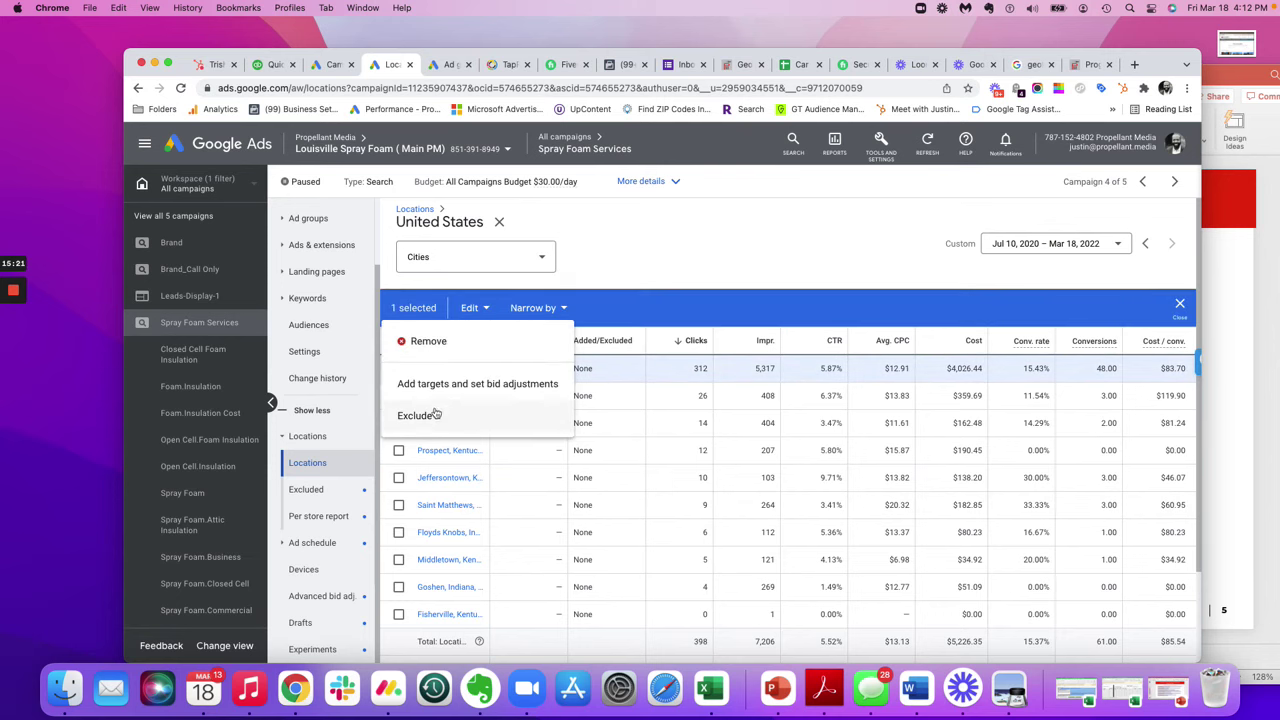
click(682, 246)
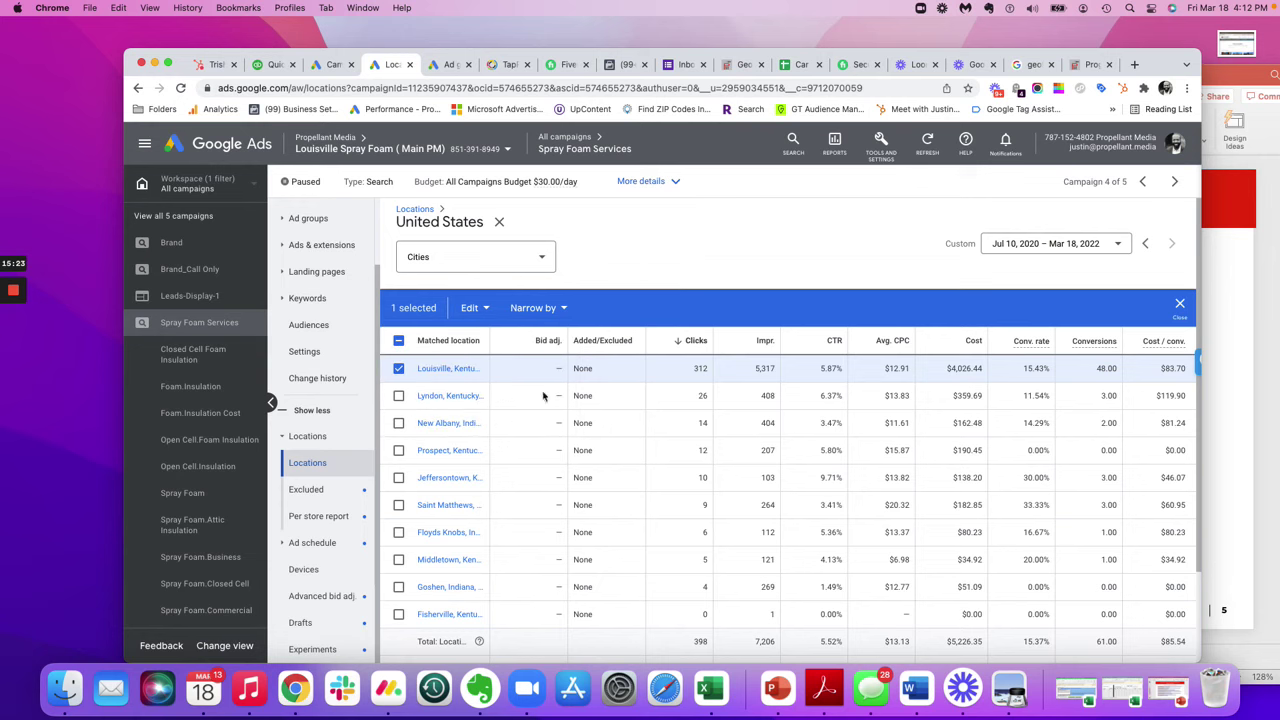
click(398, 369)
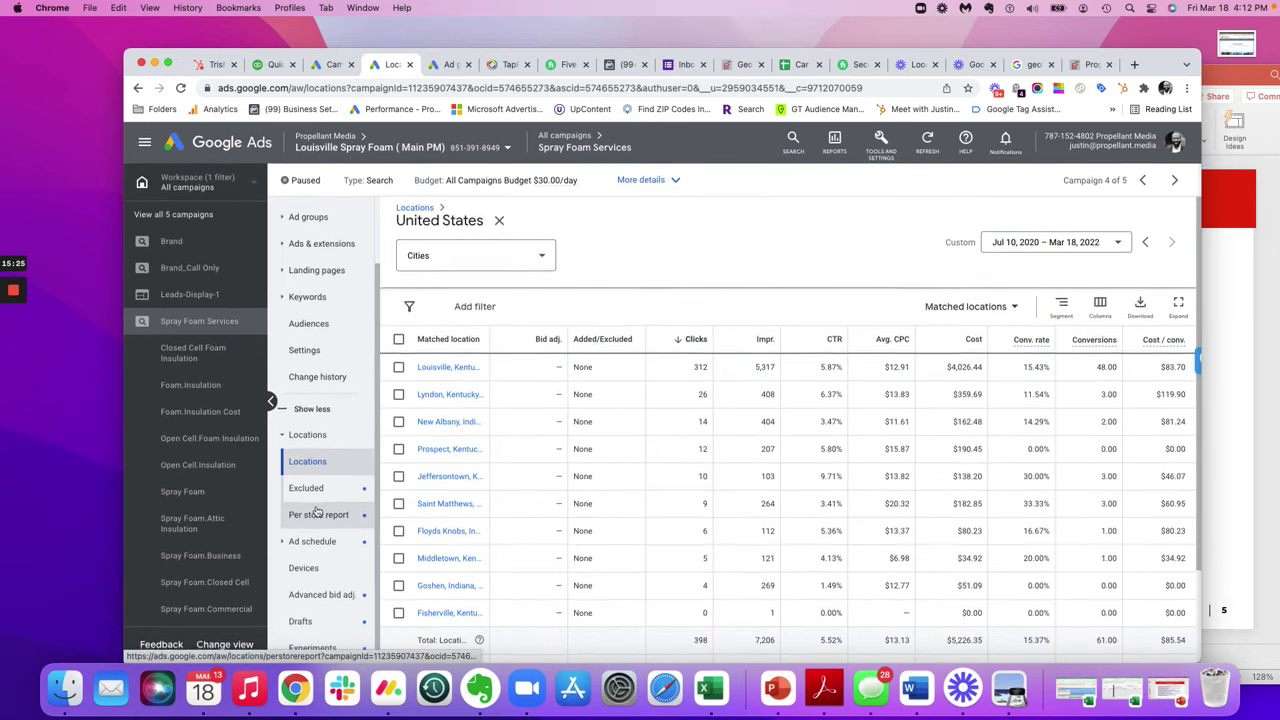
Look over the campaign's ad schedule reports by day and hour, and collapse their list again
click(283, 545)
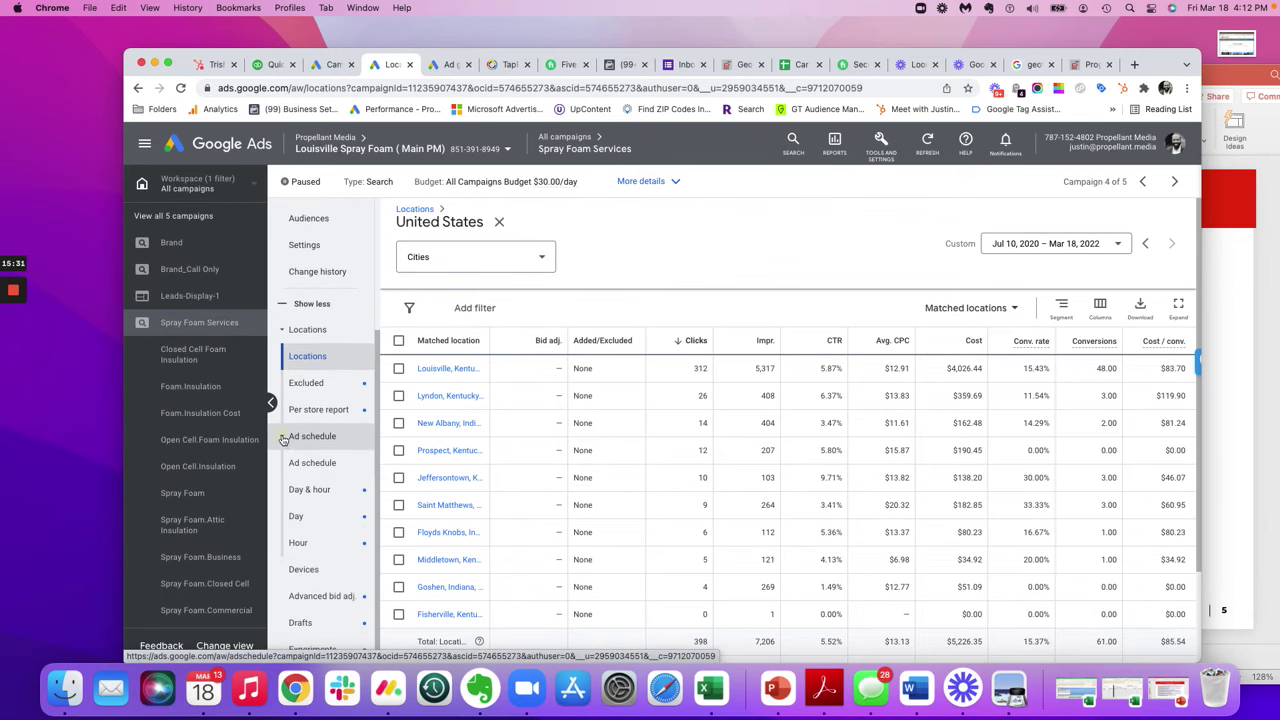
click(307, 493)
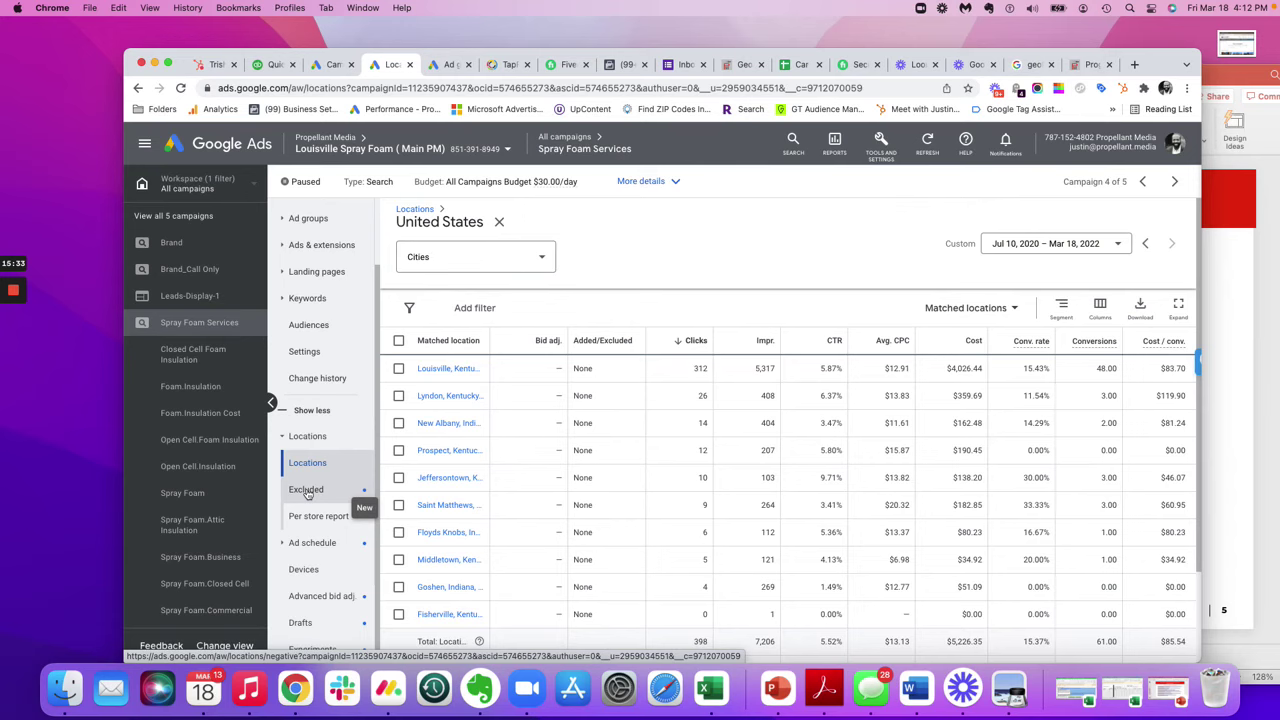
scroll(328, 530, down, 1)
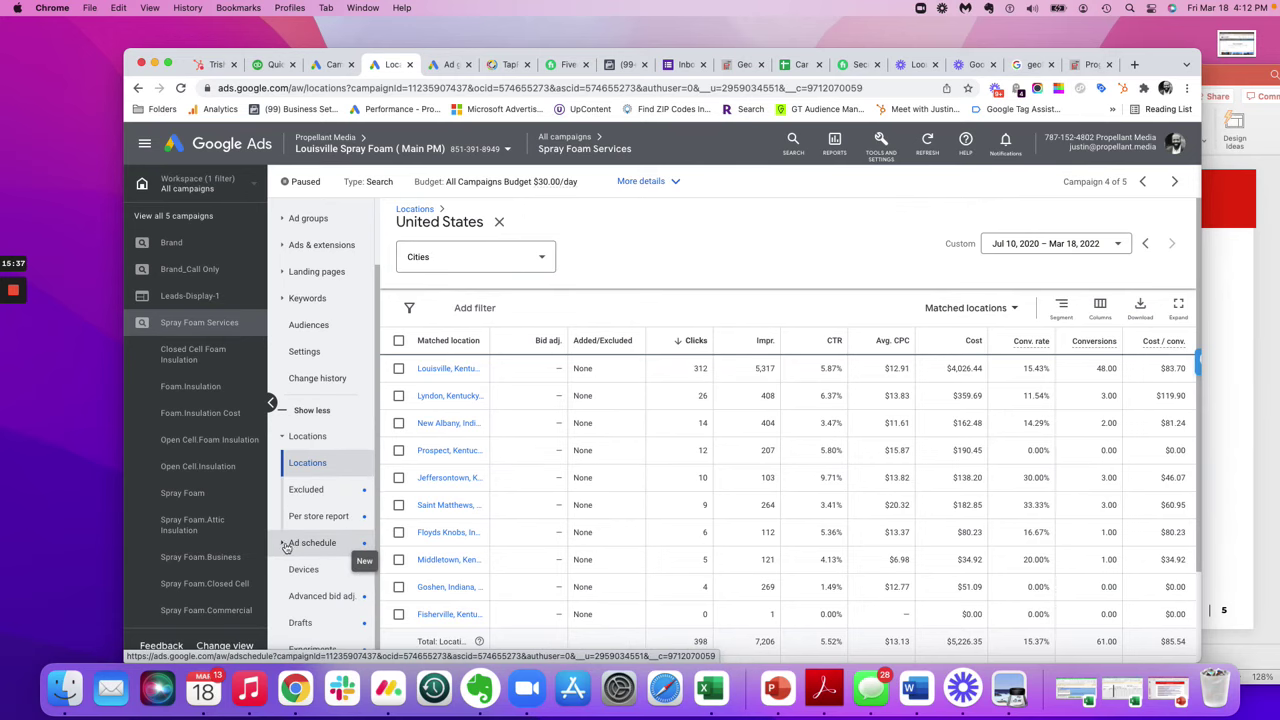
scroll(330, 465, up, 2)
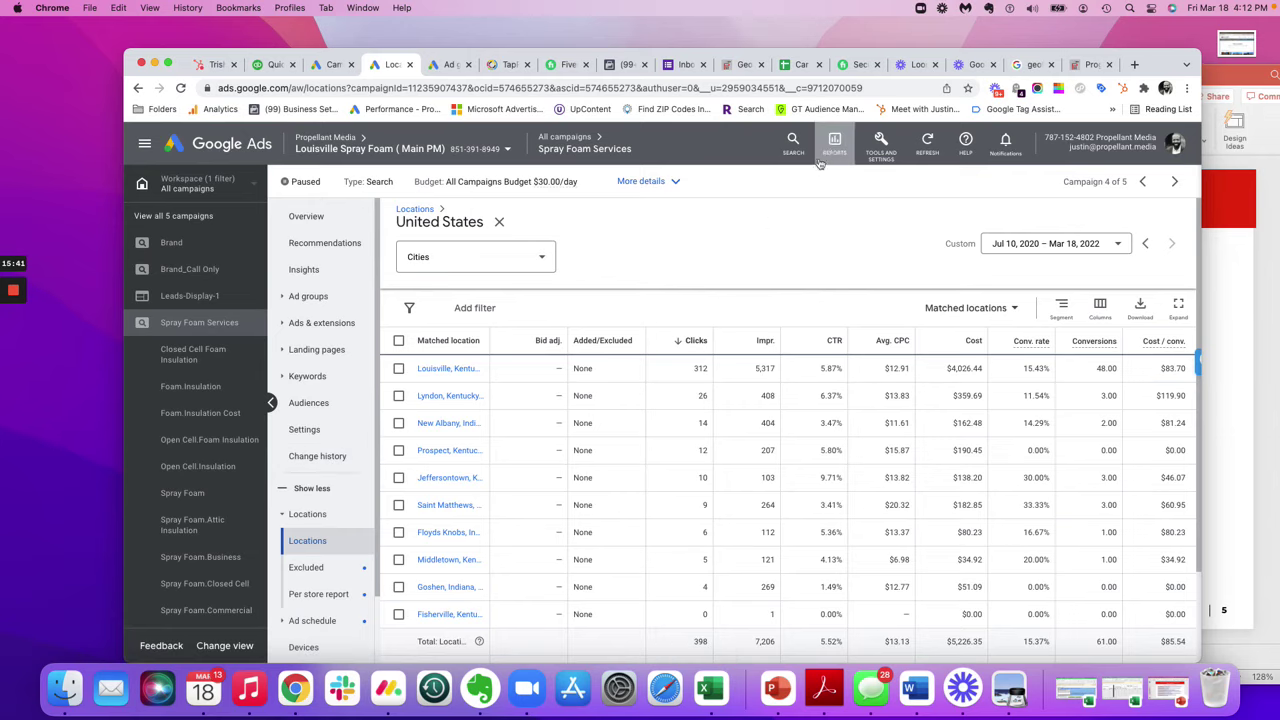
Look over the account's tools and settings, and open the recommendations for the Spray Foam Services campaign
click(879, 143)
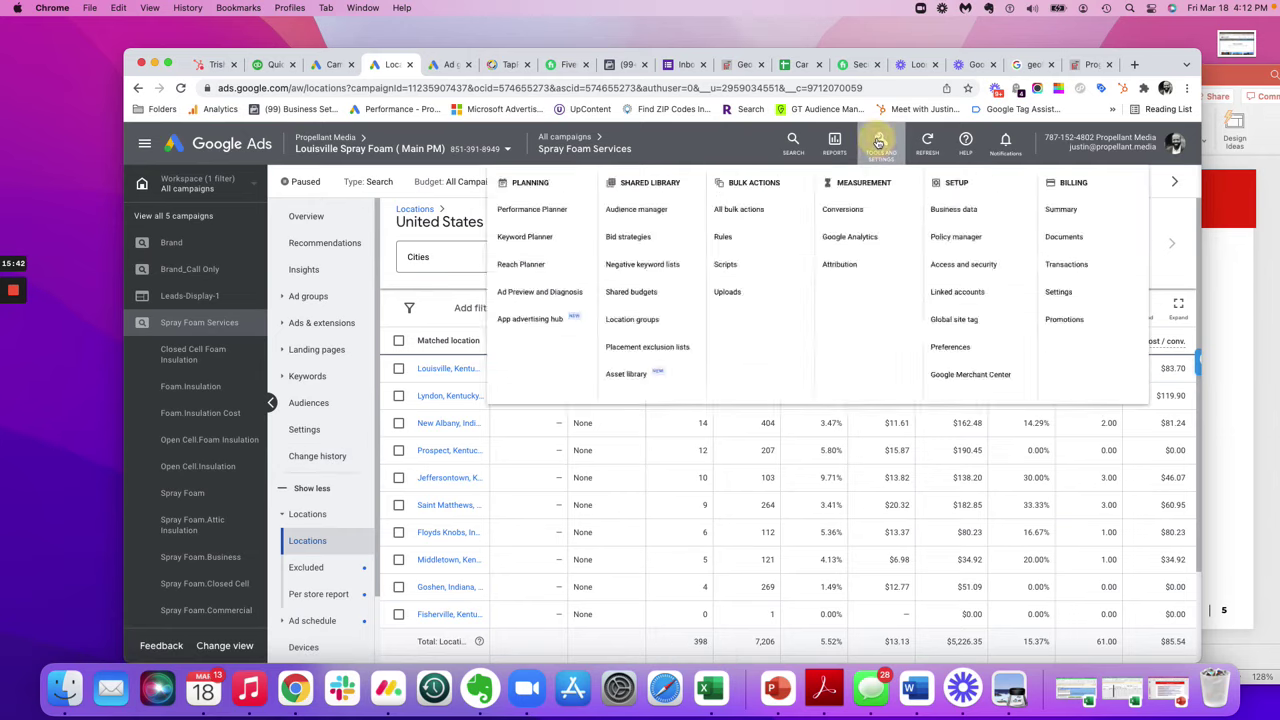
click(683, 144)
click(313, 250)
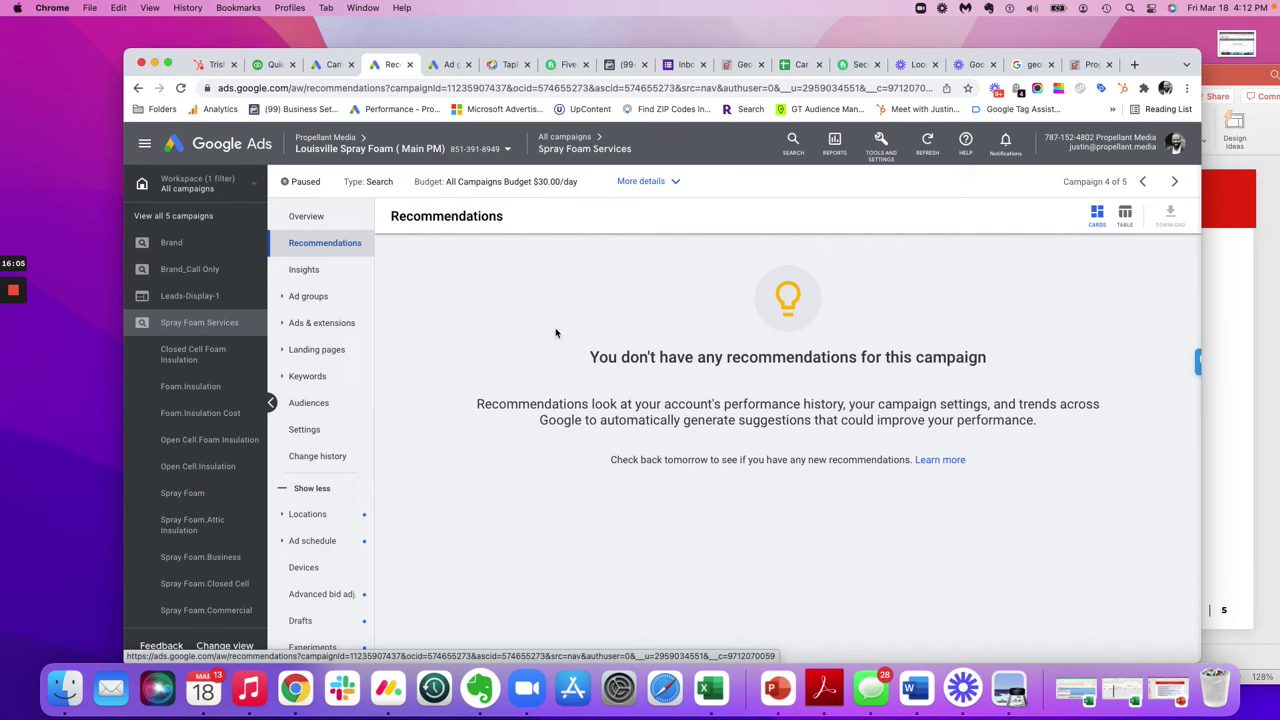
Switch to PowerPoint and move its window so the whole audit checklist slide is in view for a recap
click(1277, 305)
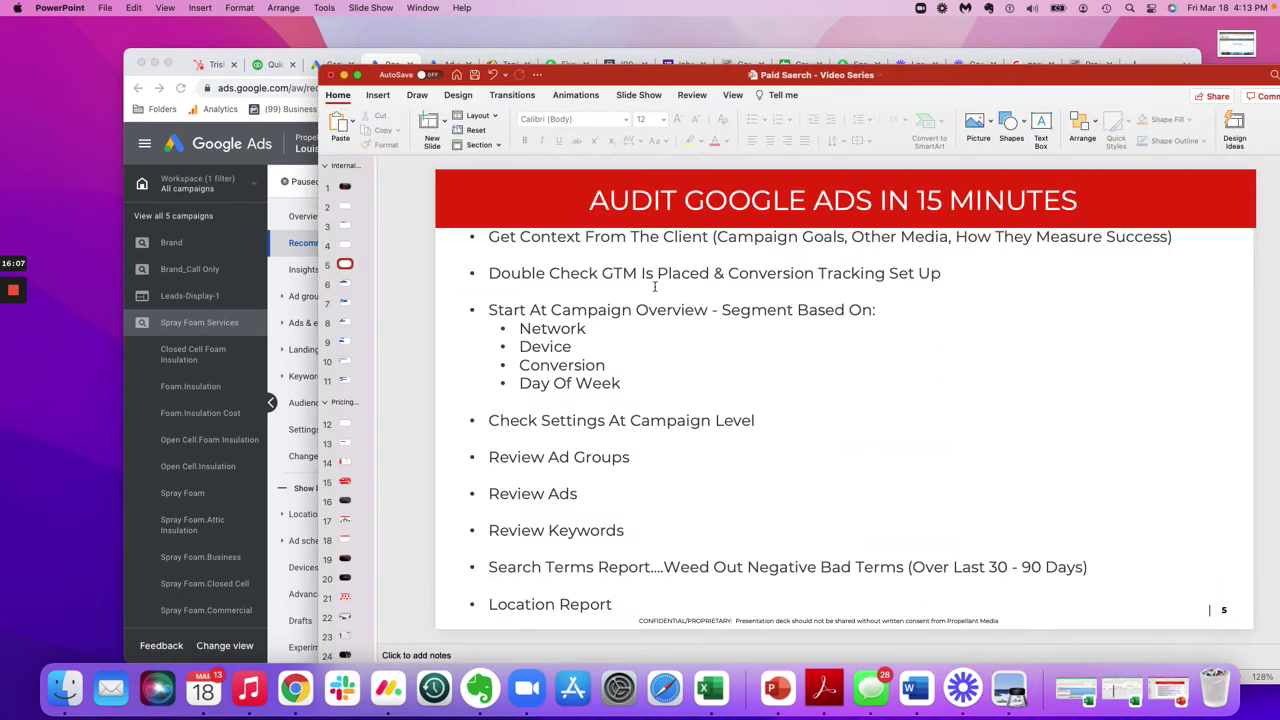
drag(902, 74, 818, 54)
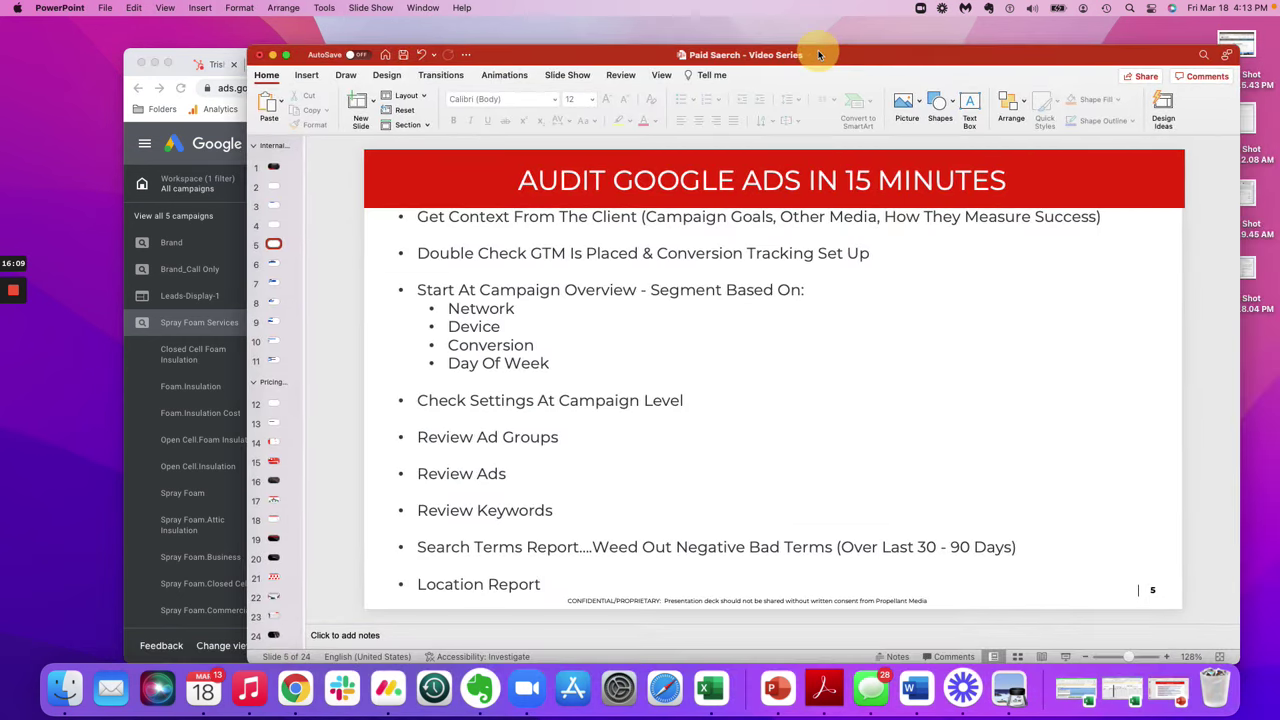